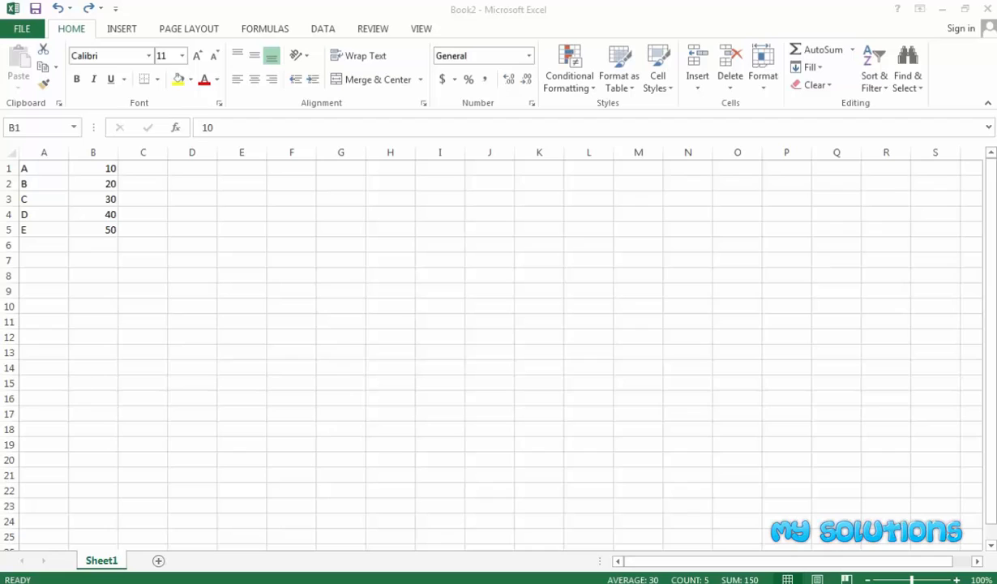
drag(42, 172, 109, 230)
click(21, 302)
drag(43, 170, 88, 233)
click(95, 258)
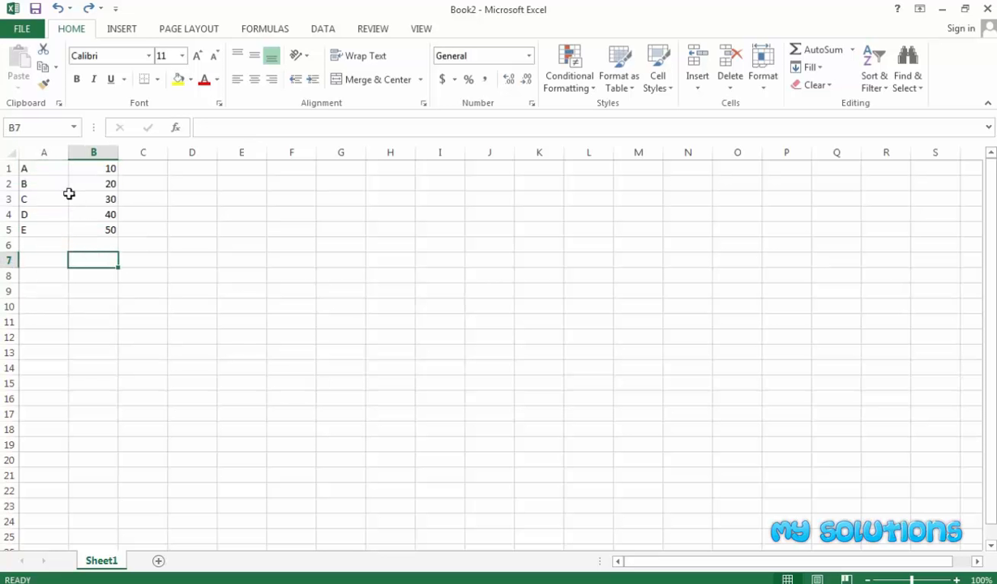
- Insert a blank row above row 1 of the data
right_click(6, 169)
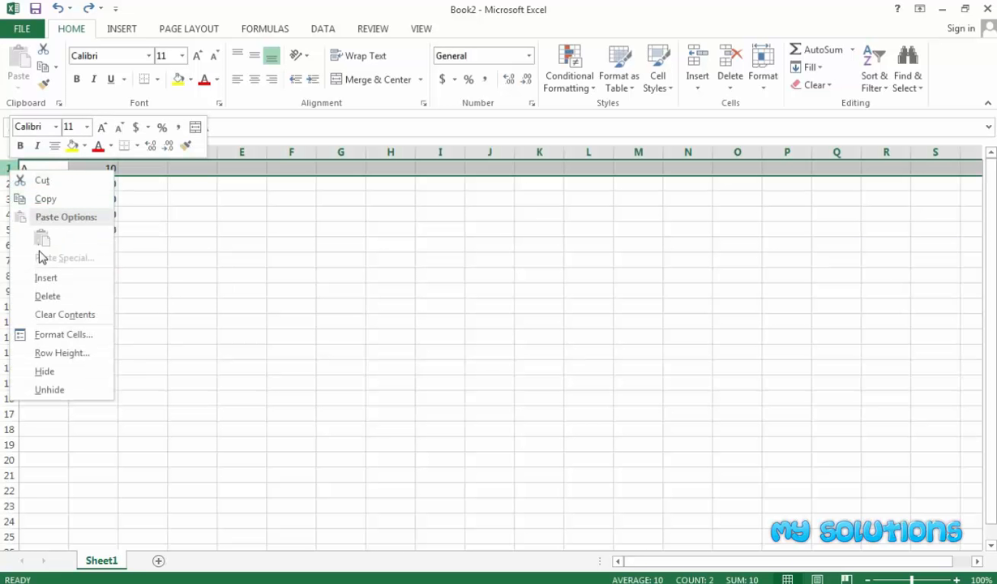
click(40, 277)
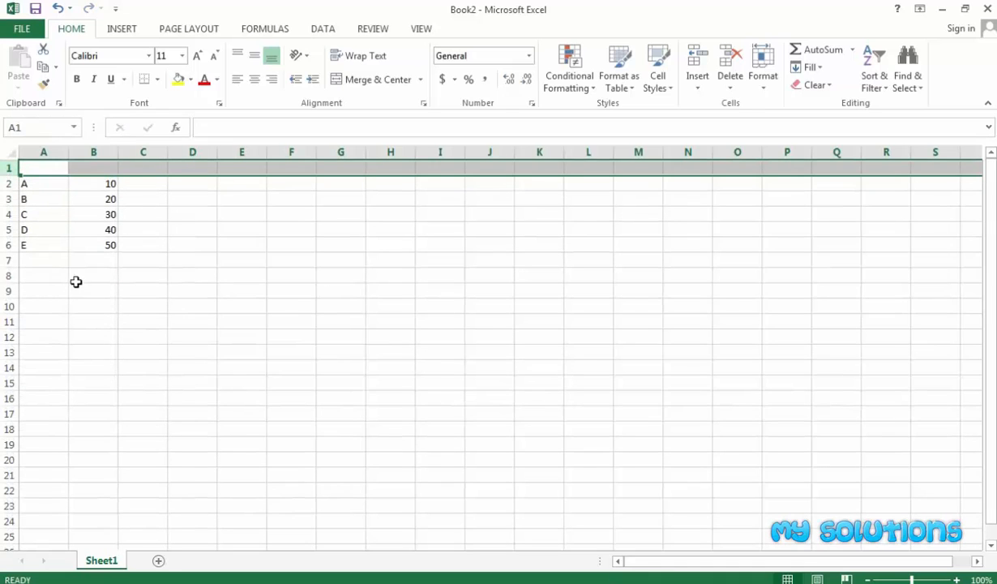
click(58, 230)
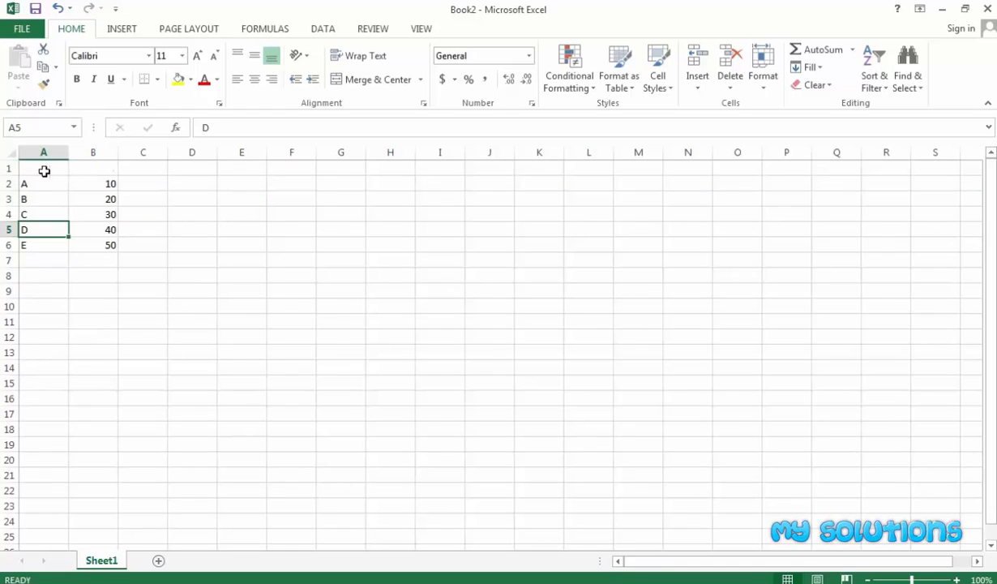
- Insert a blank row at row 4, between the B and C entries
click(7, 214)
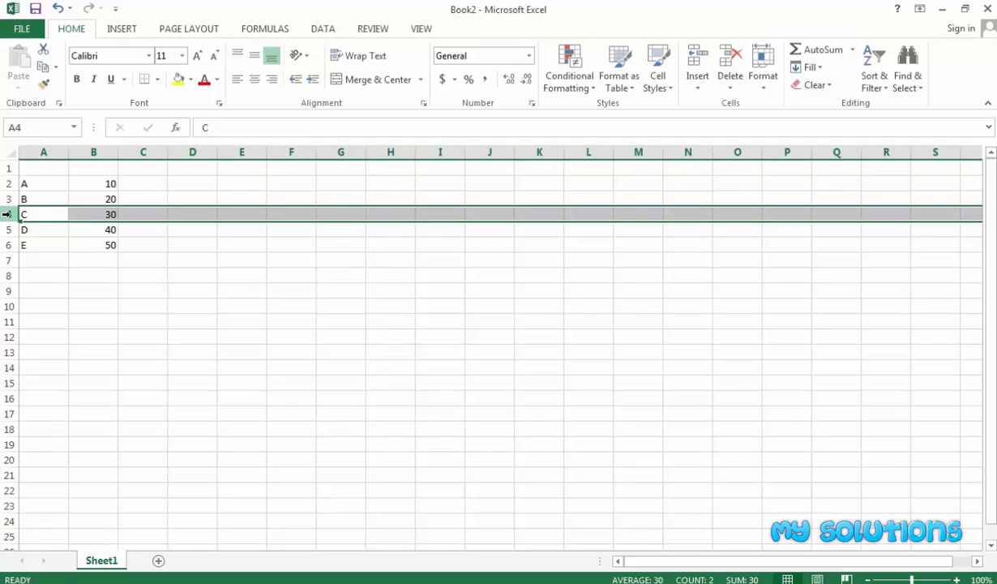
right_click(7, 214)
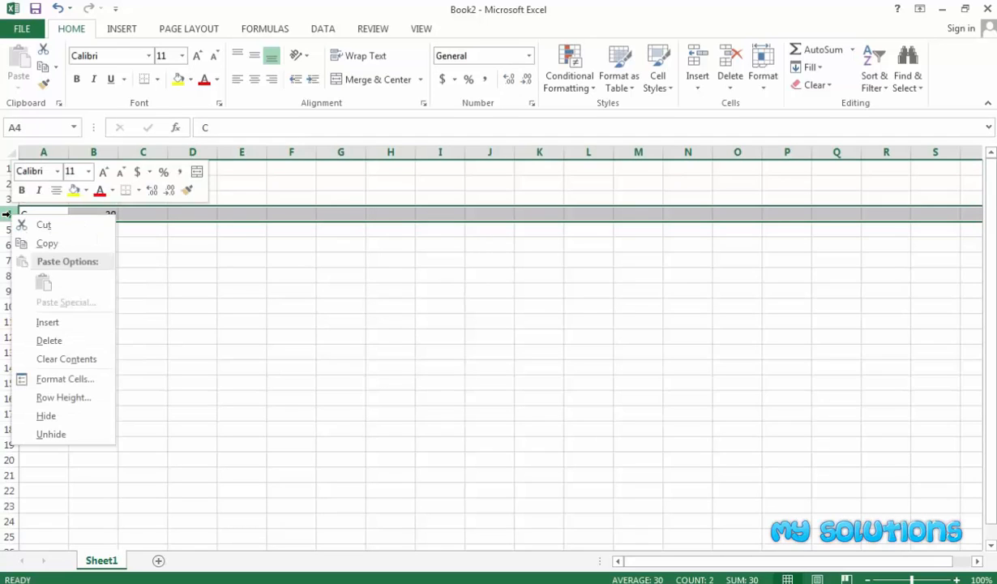
click(46, 324)
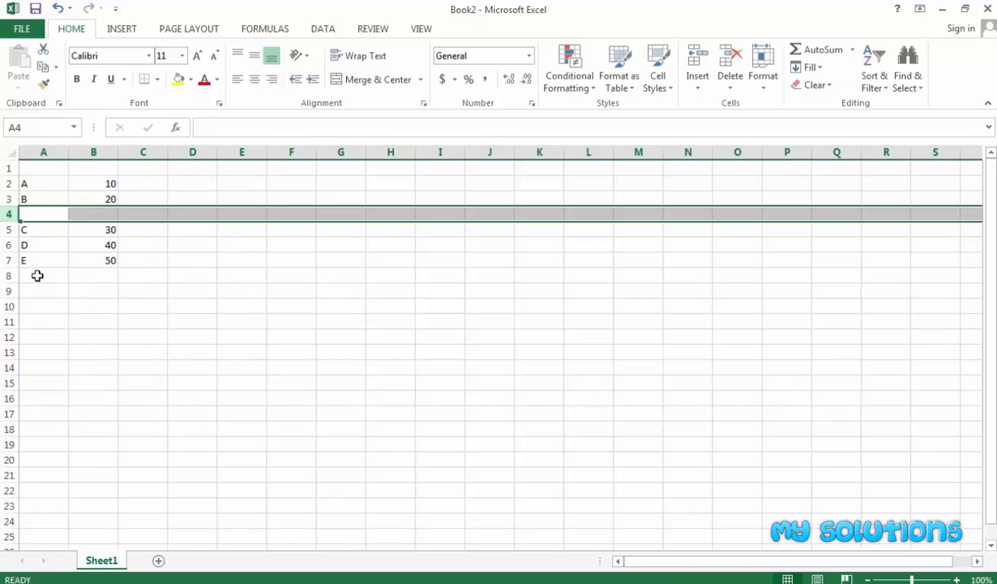
click(64, 260)
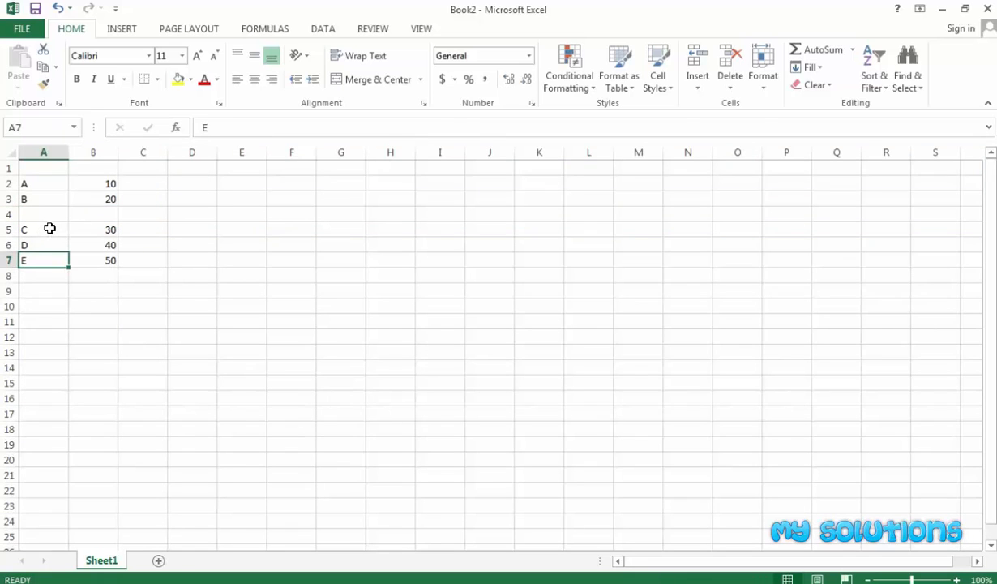
- Insert a single cell at A5 with cells shifted right, and undo the insertion
click(50, 229)
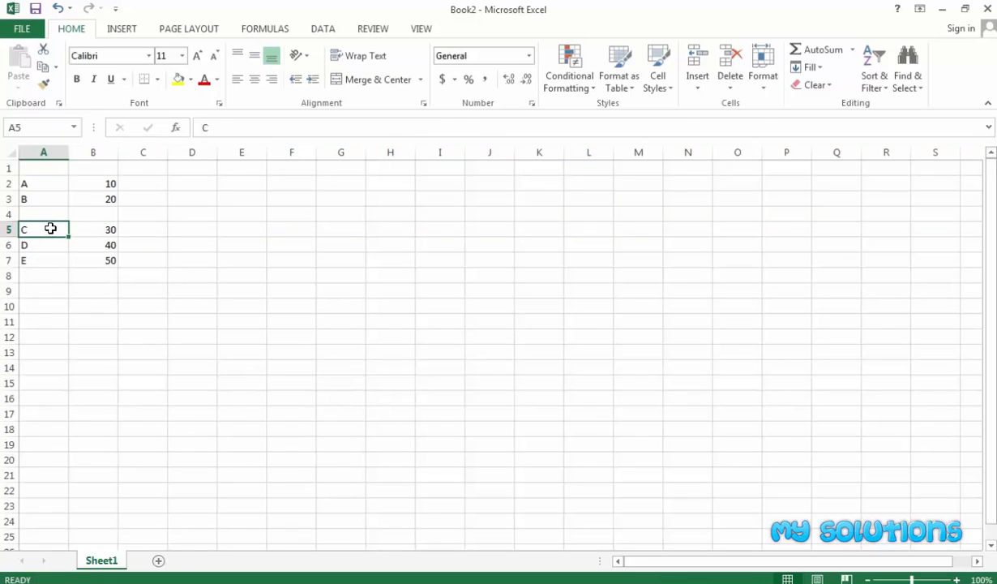
right_click(50, 228)
click(81, 335)
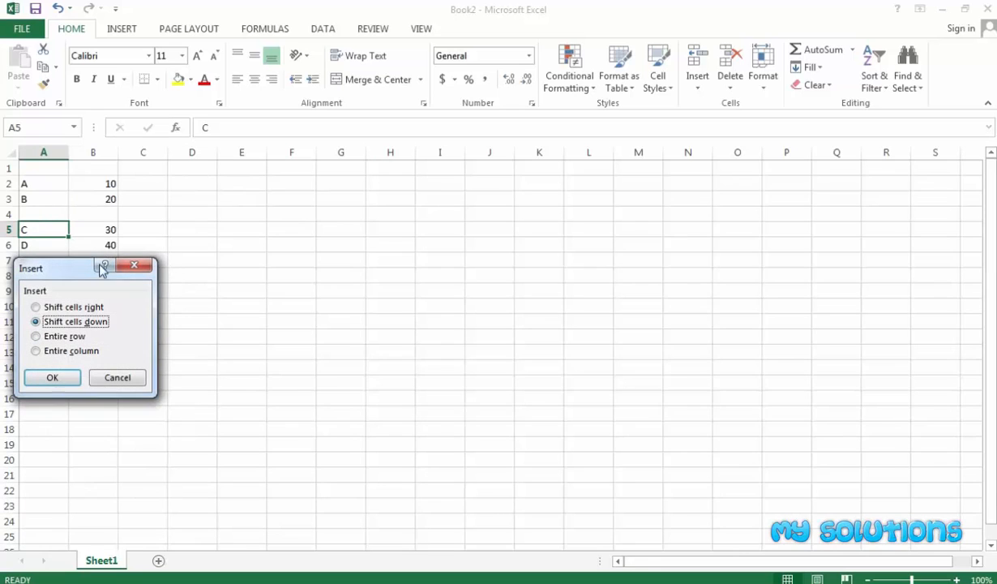
drag(60, 260, 300, 211)
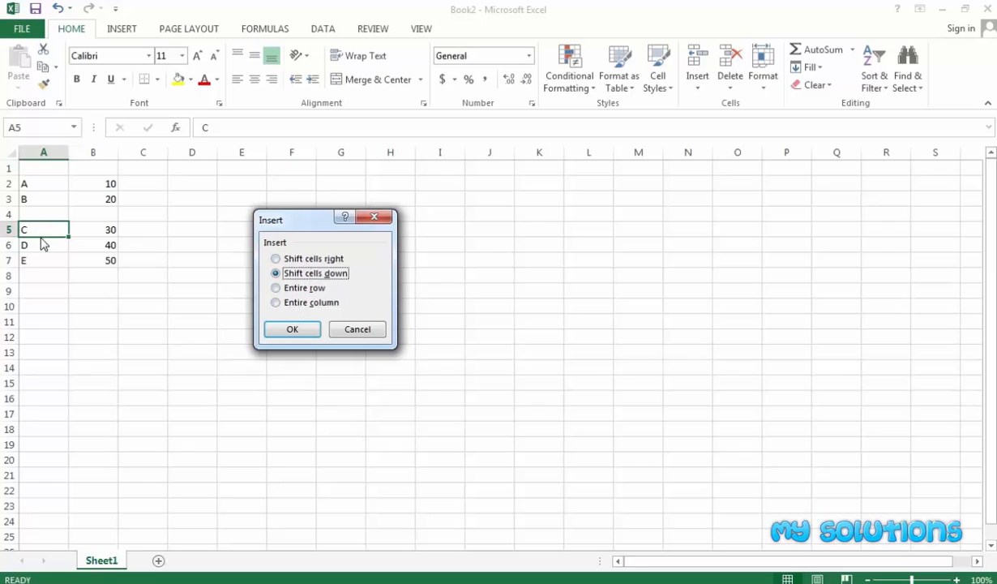
click(280, 258)
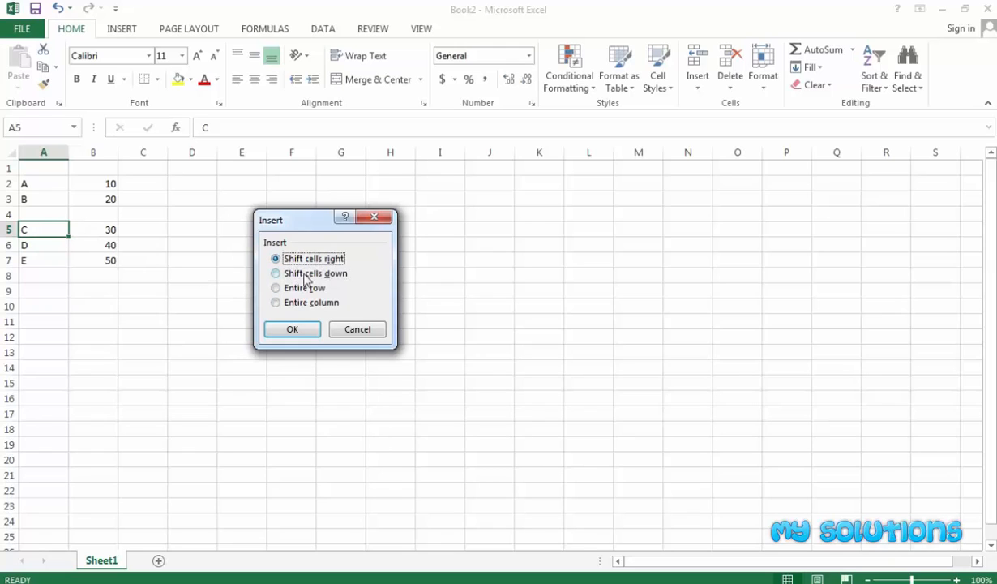
click(292, 329)
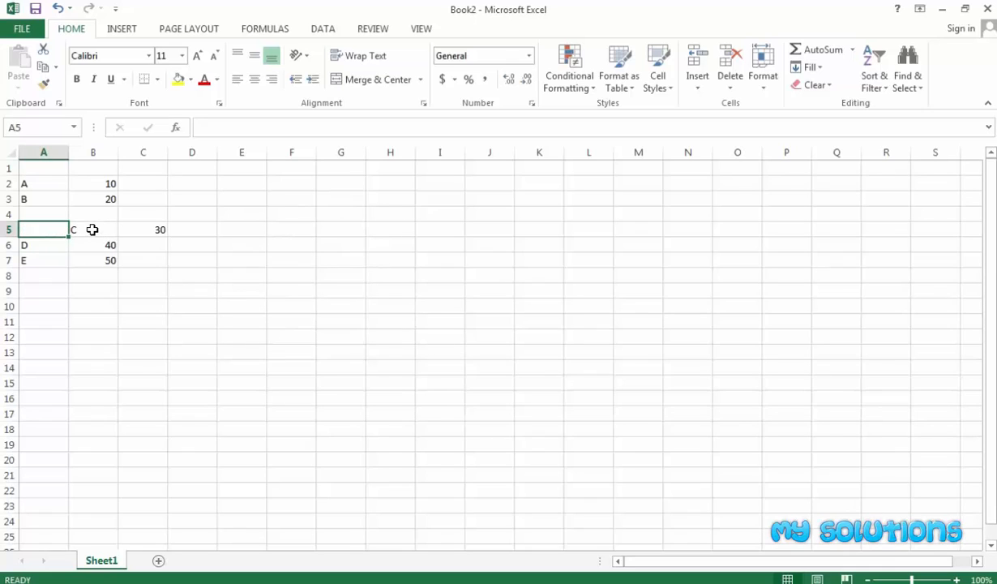
key(ctrl+z)
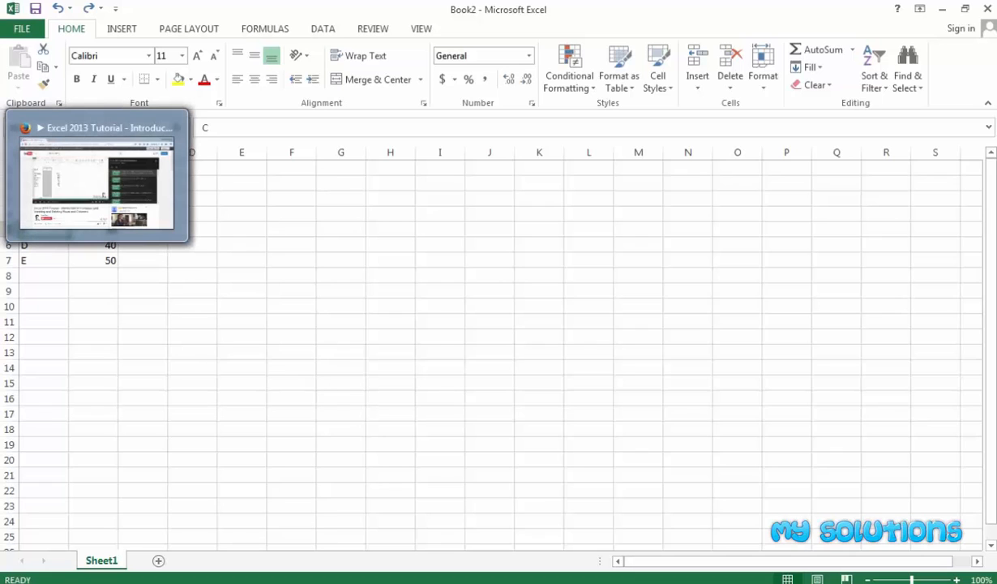
click(152, 318)
- Insert a single cell at A5 with cells shifted down, and undo the insertion
click(49, 229)
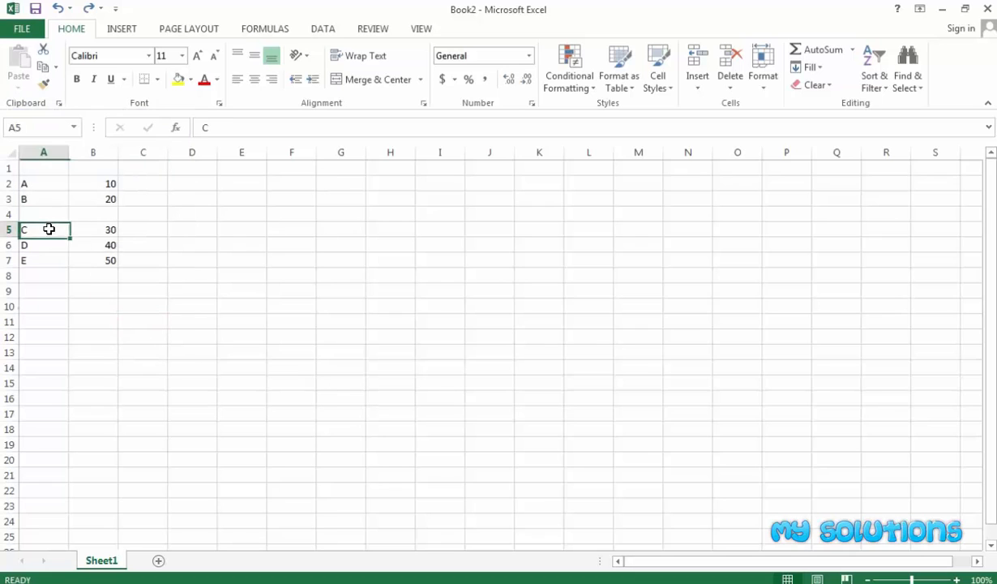
right_click(48, 229)
click(86, 337)
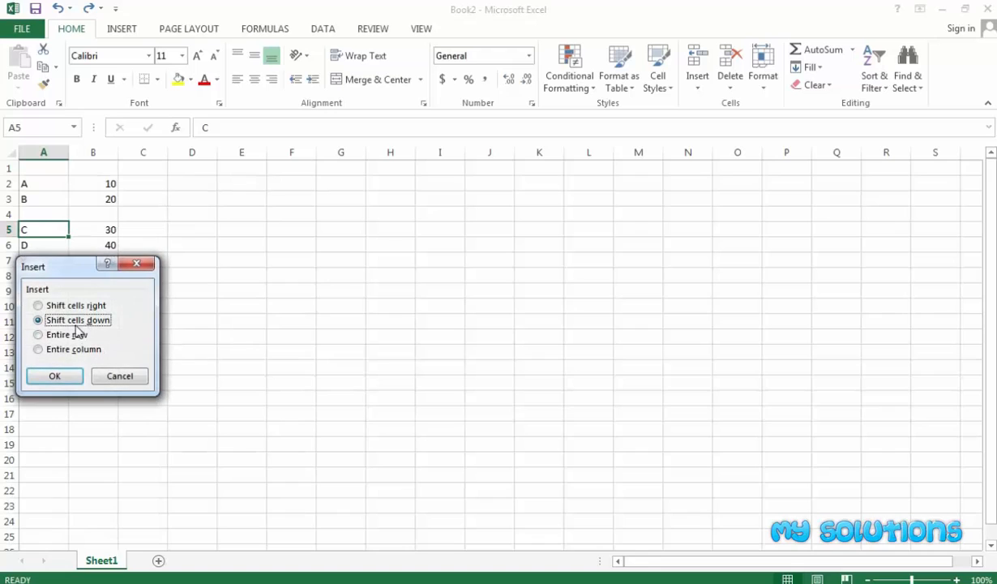
click(55, 375)
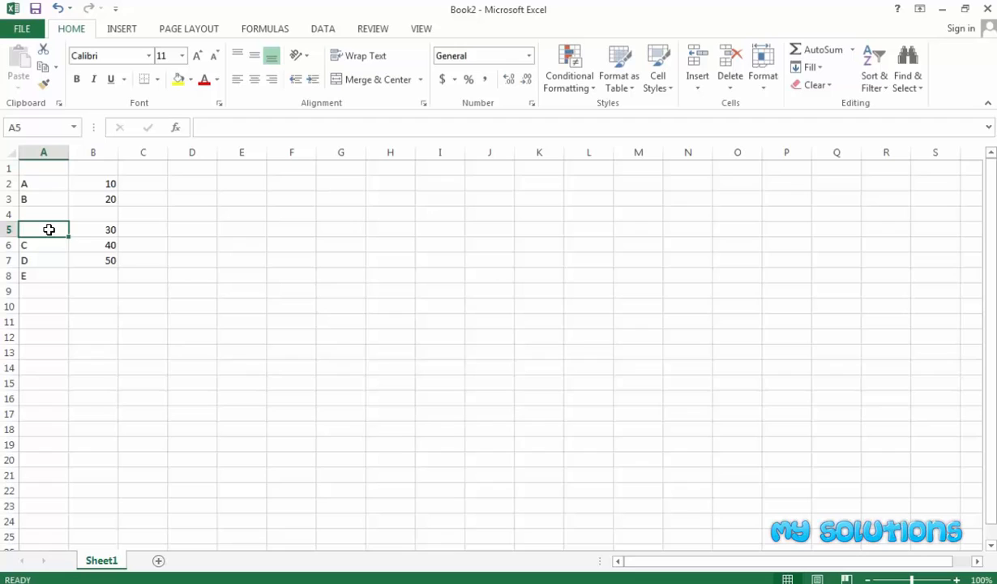
key(ctrl+z)
- Insert an entire row at cell A5, using the Entire row option for inserting cells
right_click(50, 233)
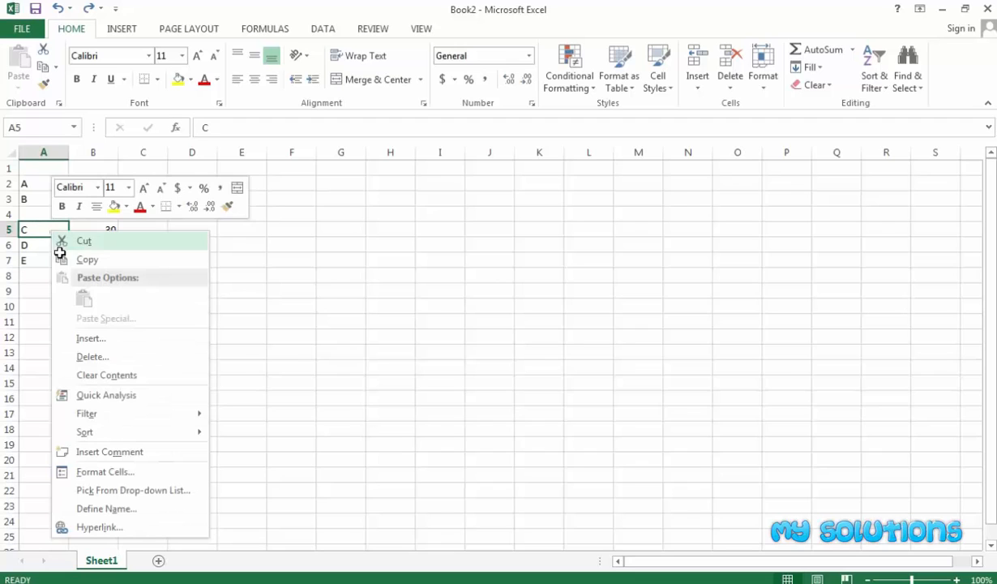
click(89, 339)
click(65, 334)
click(57, 375)
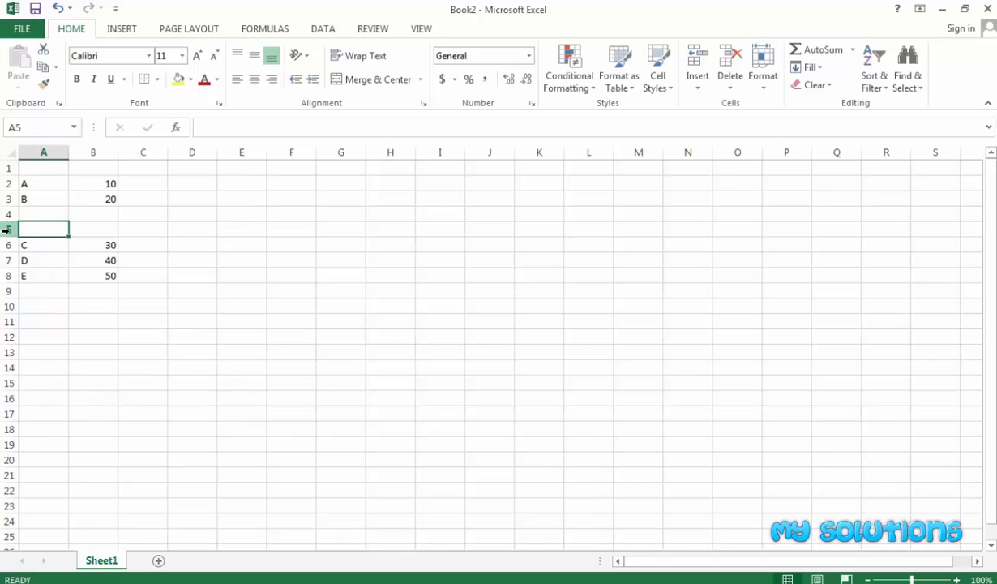
- Select the whole of row 5 and insert another blank row there
click(6, 230)
right_click(6, 231)
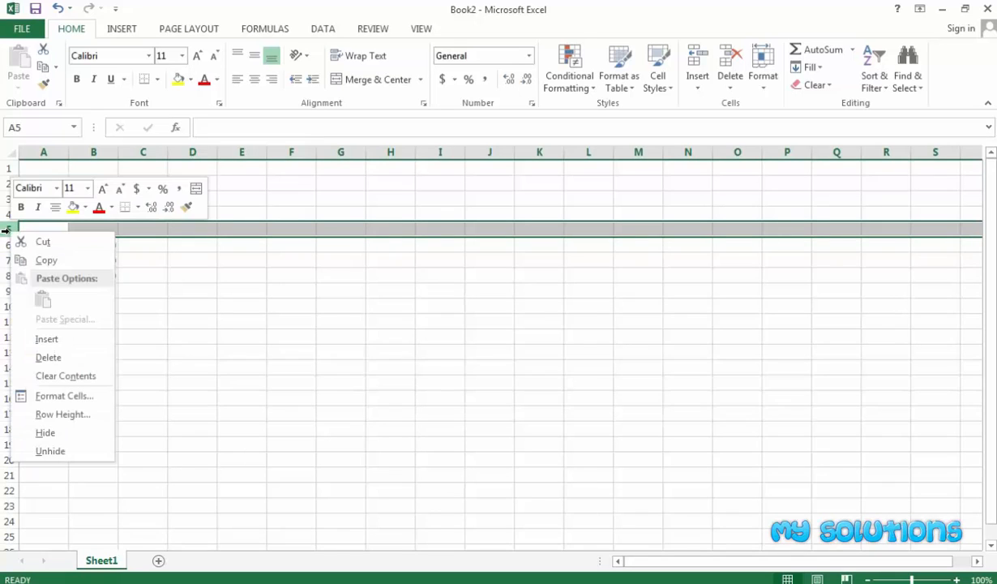
click(36, 328)
click(95, 326)
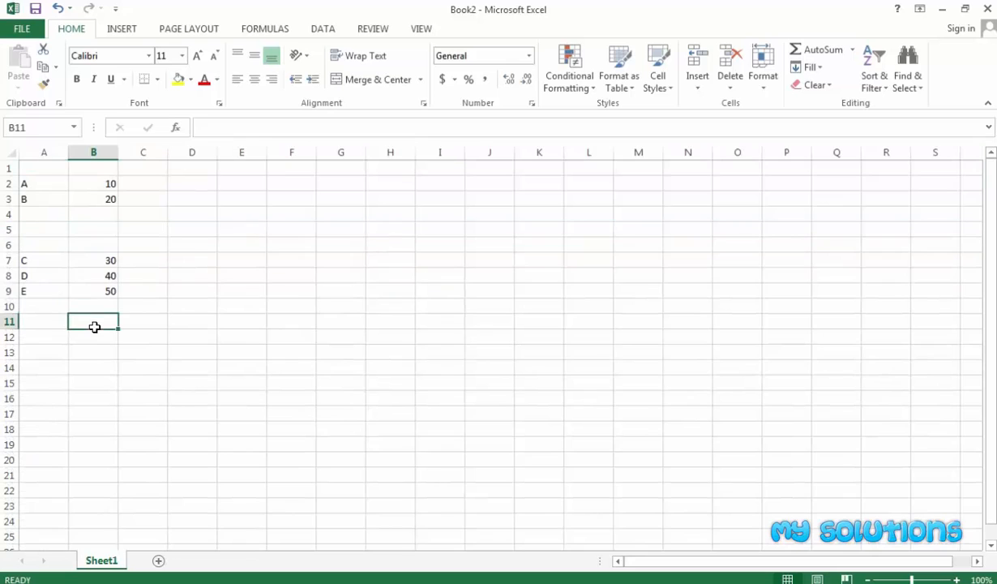
click(37, 240)
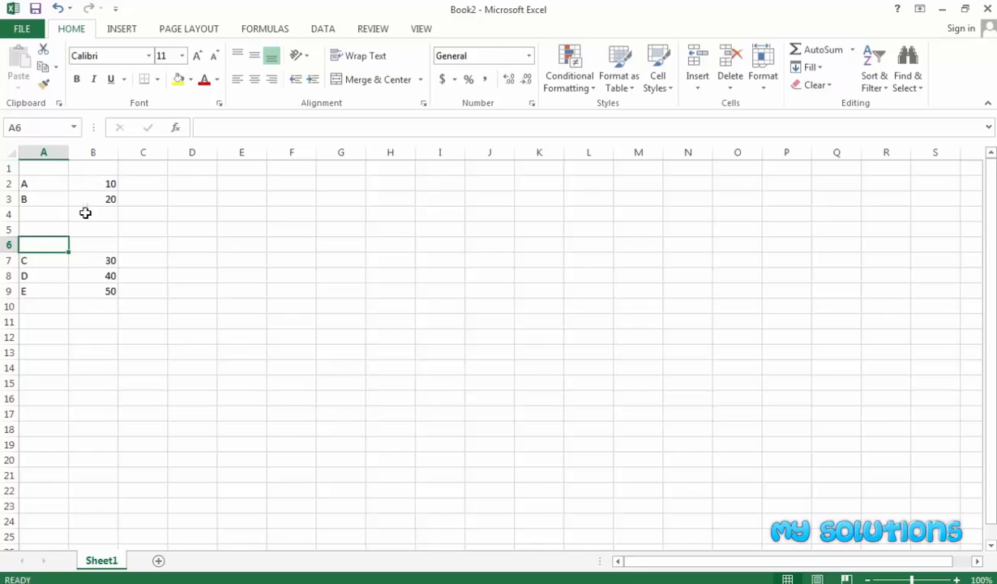
- Insert a blank column at column B, between the letters and the numbers
click(84, 152)
right_click(85, 149)
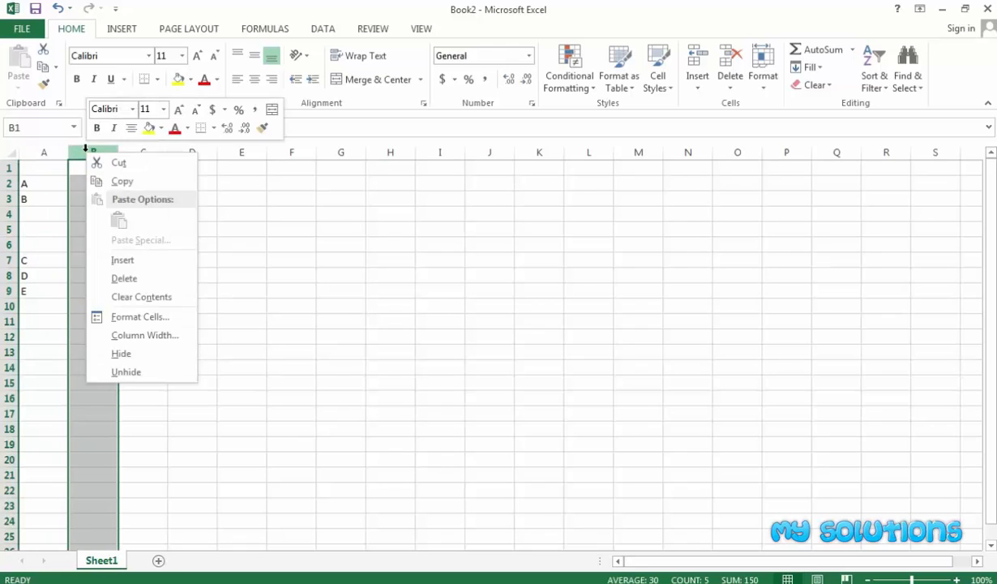
click(122, 260)
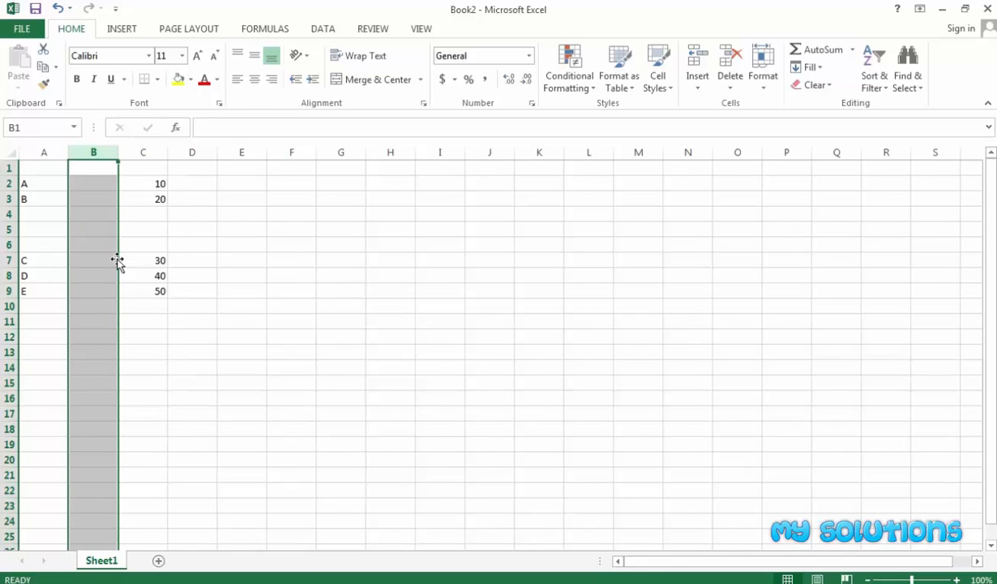
click(111, 216)
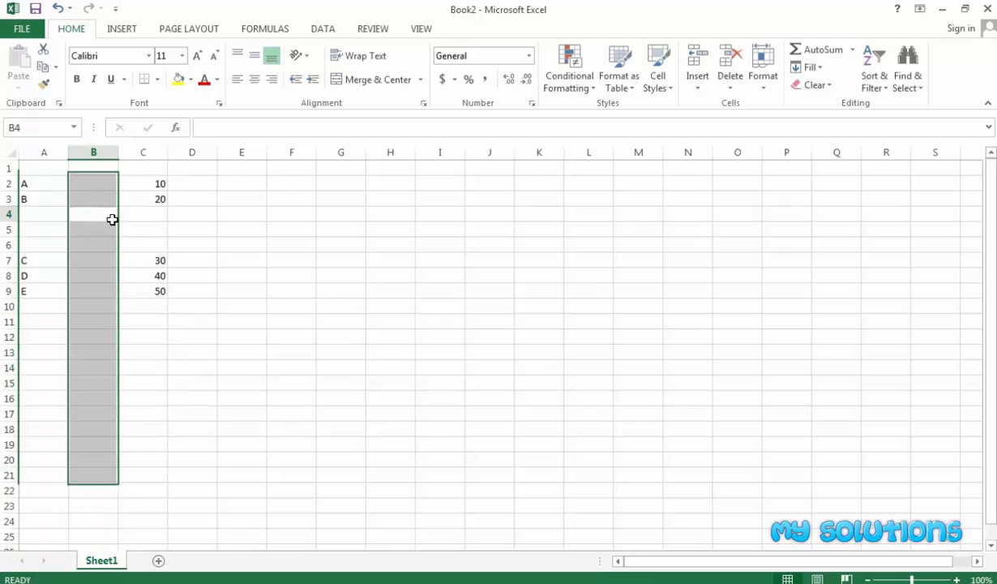
- Insert an entire column at cell C3, using the Entire column option for inserting cells
click(149, 200)
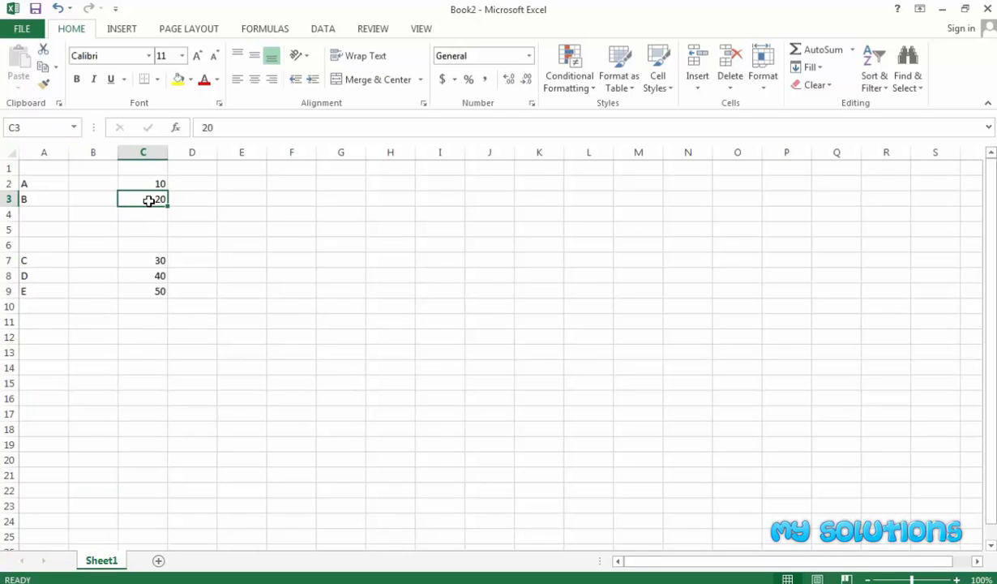
right_click(149, 200)
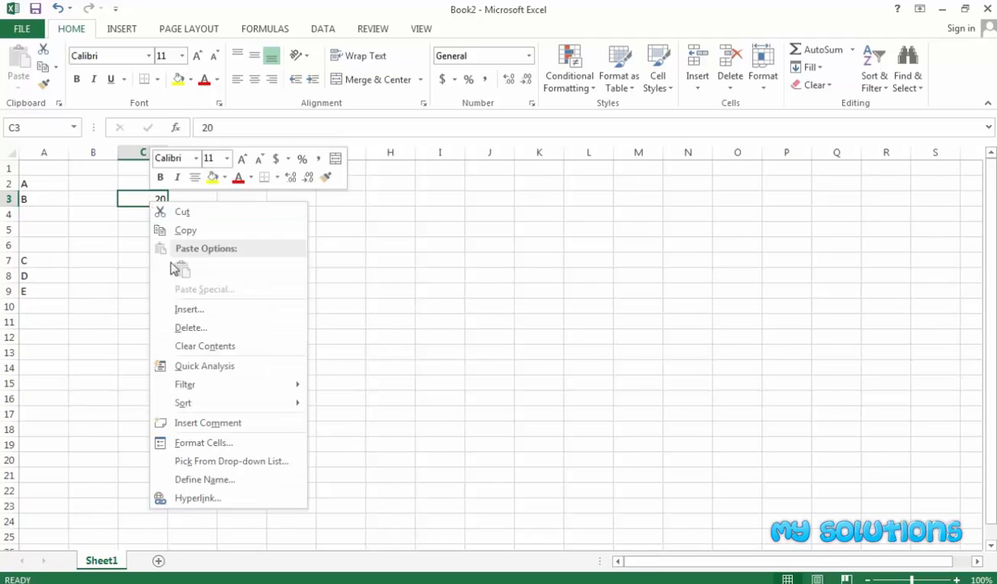
click(191, 312)
click(172, 324)
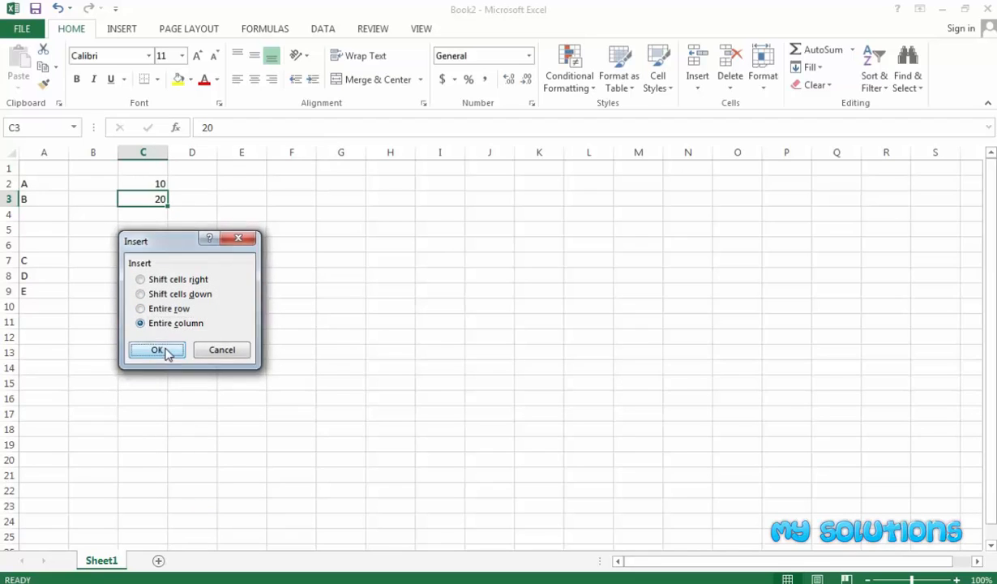
click(156, 350)
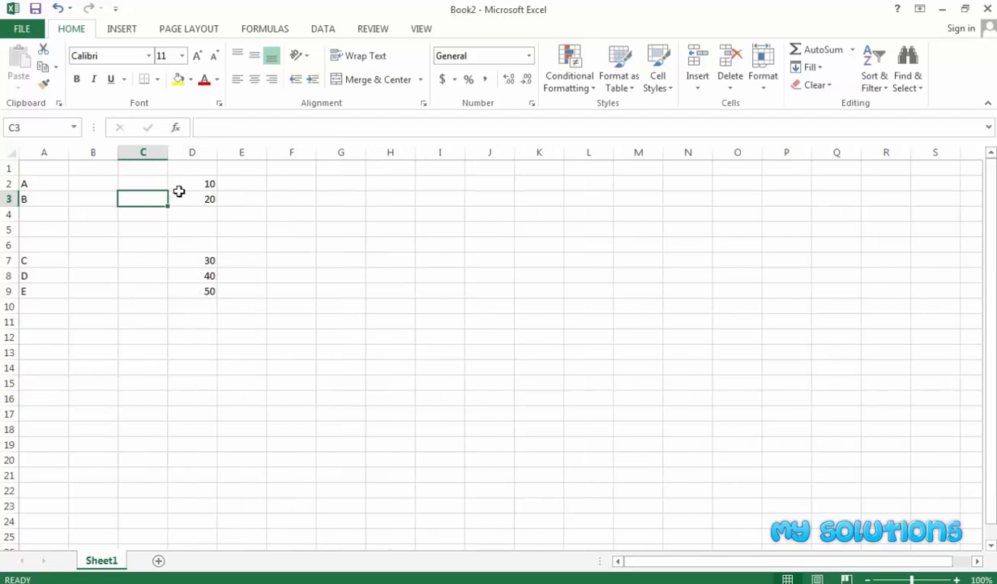
- With C3 still selected, use the Insert Cells command to add one more entire column
click(697, 81)
click(540, 198)
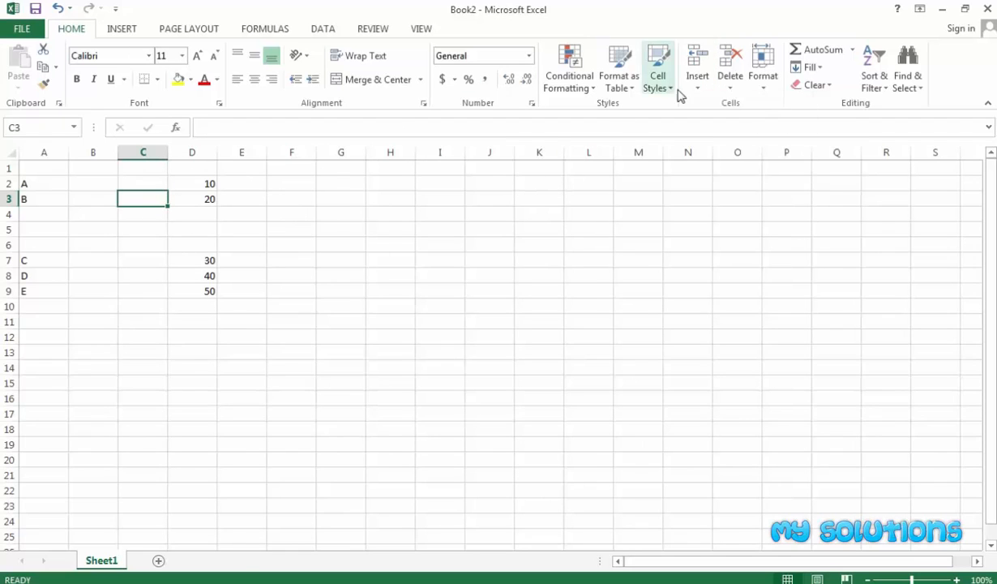
click(695, 87)
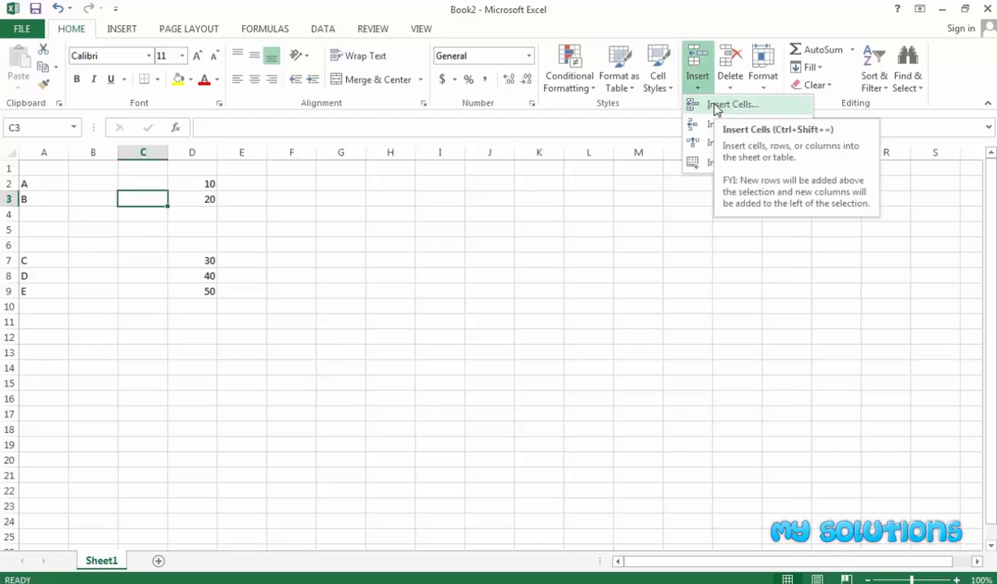
click(716, 106)
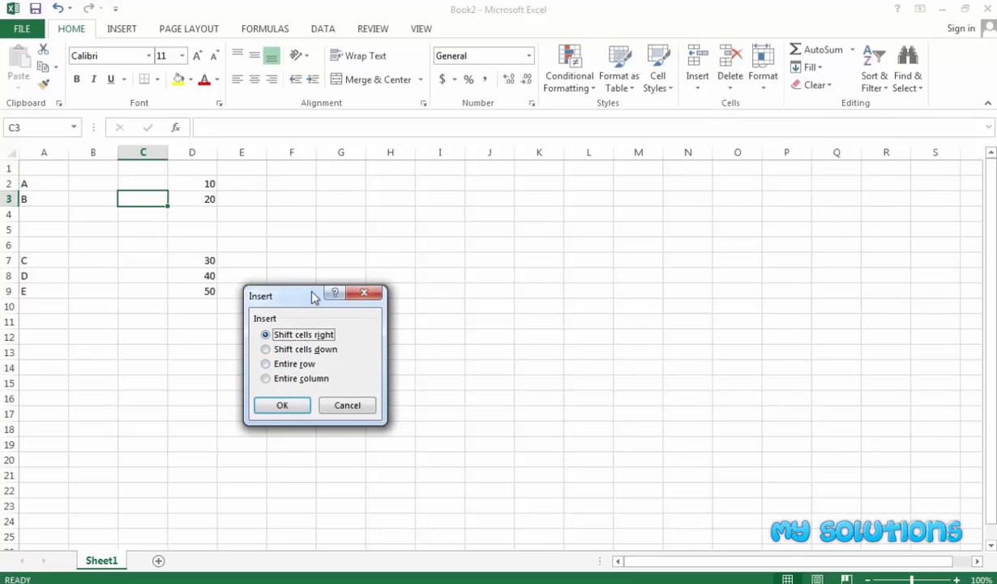
drag(314, 292, 342, 203)
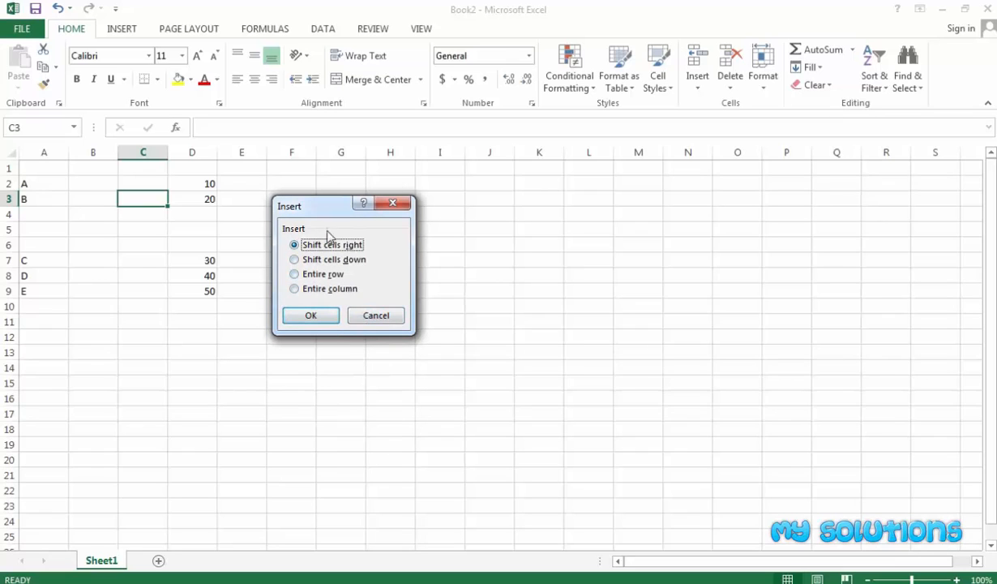
click(313, 276)
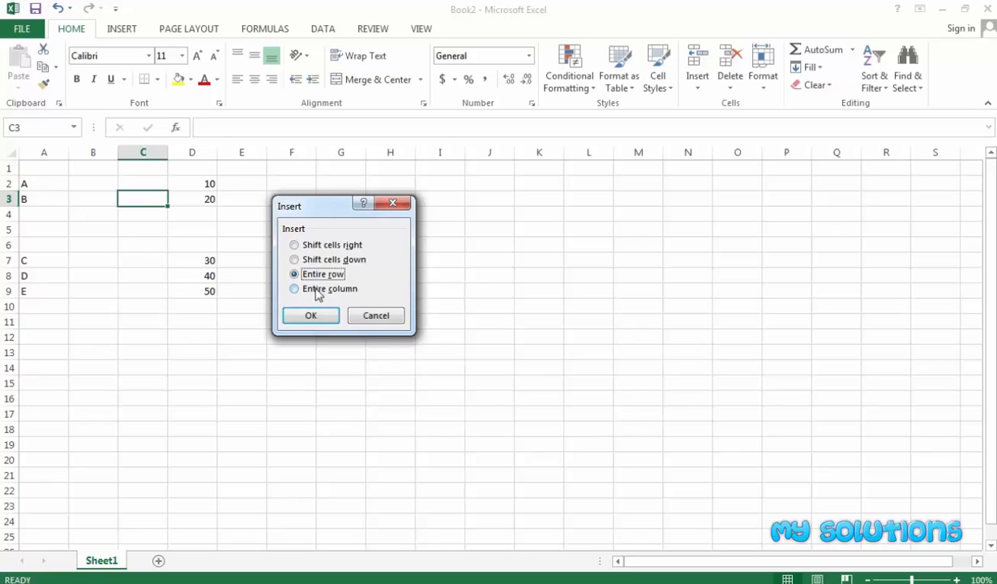
click(318, 290)
click(319, 317)
click(582, 257)
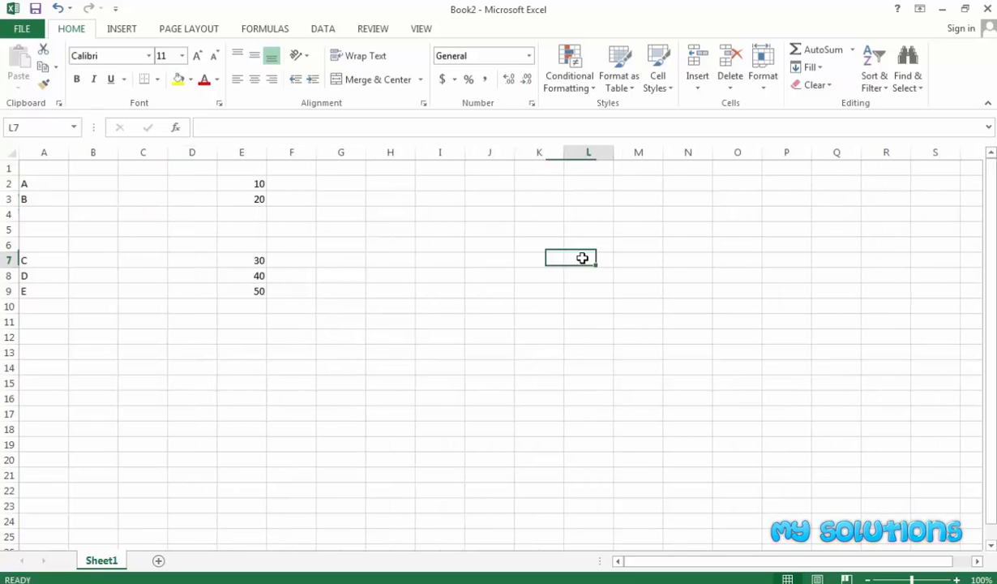
- At cell D3, insert one sheet row and one sheet column
click(697, 84)
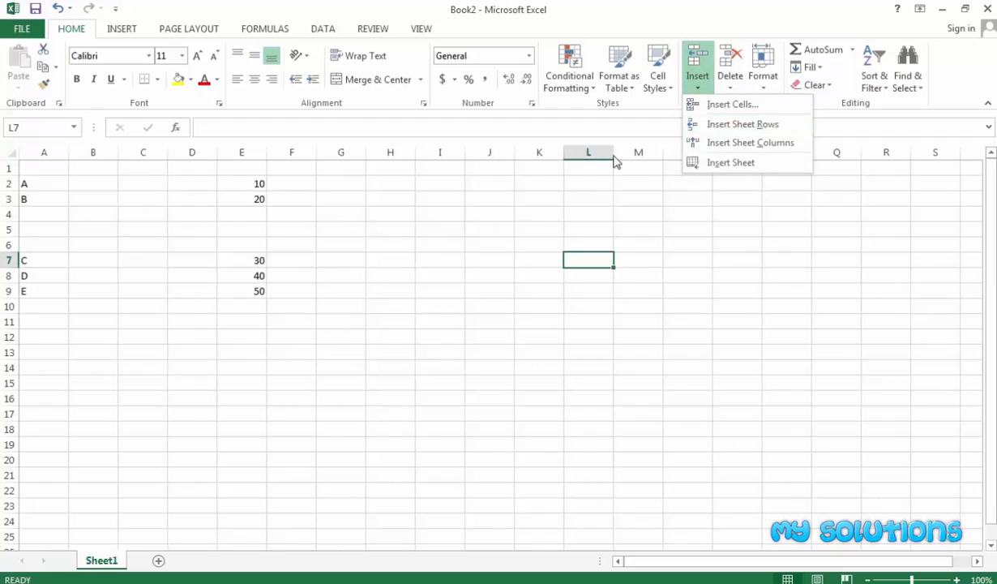
click(274, 195)
click(182, 200)
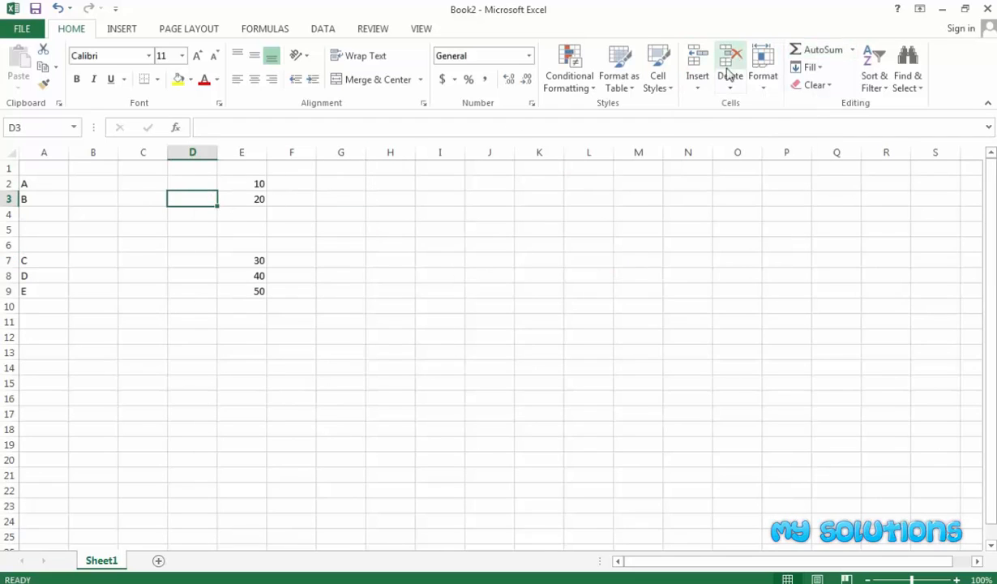
click(697, 85)
click(703, 125)
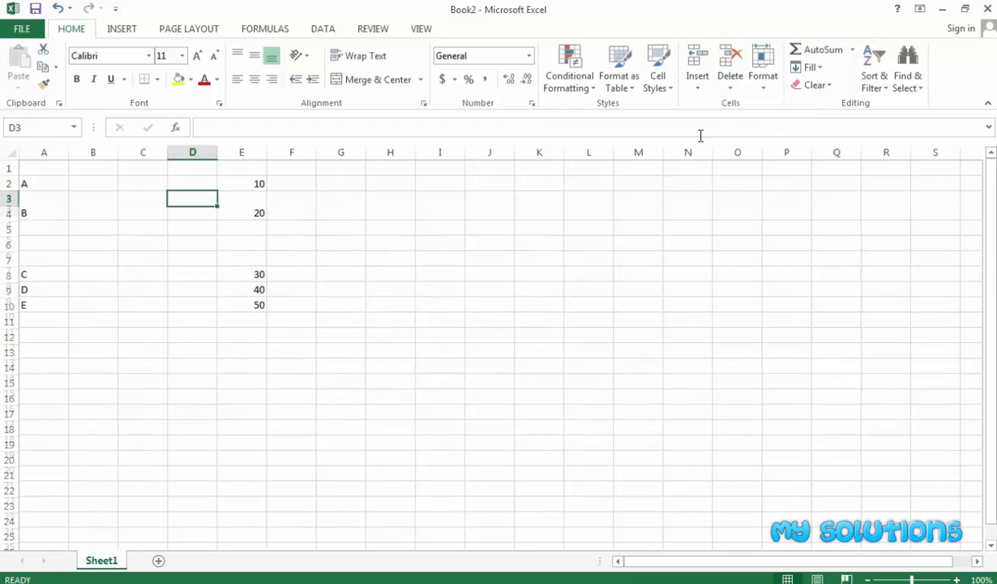
click(696, 91)
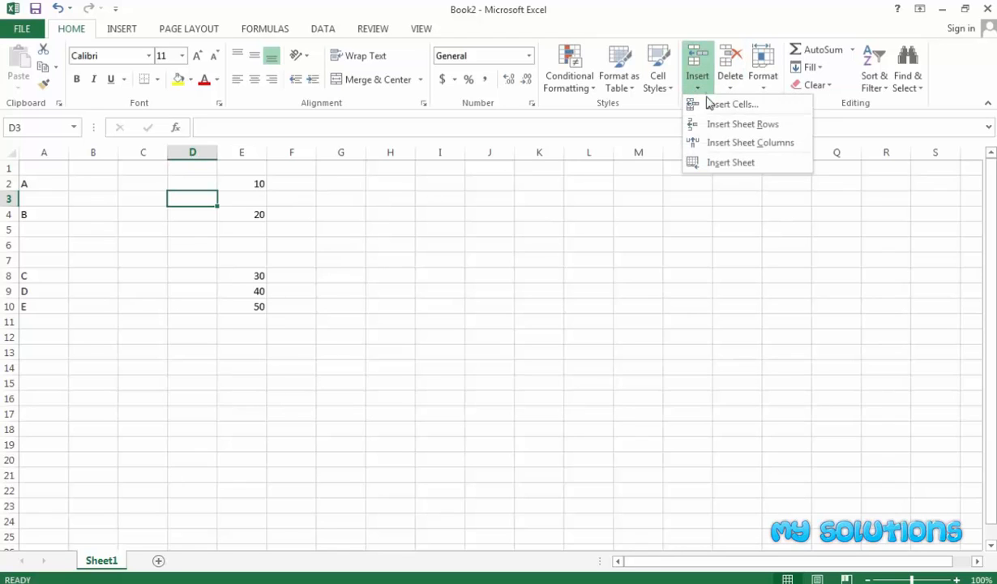
click(723, 147)
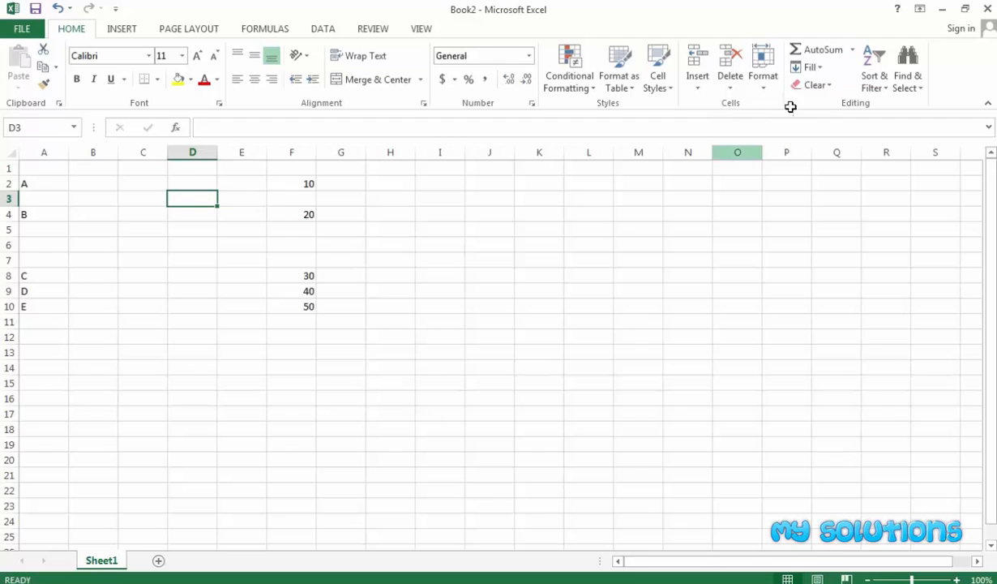
- Insert a new worksheet into the workbook and return to Sheet1
click(687, 78)
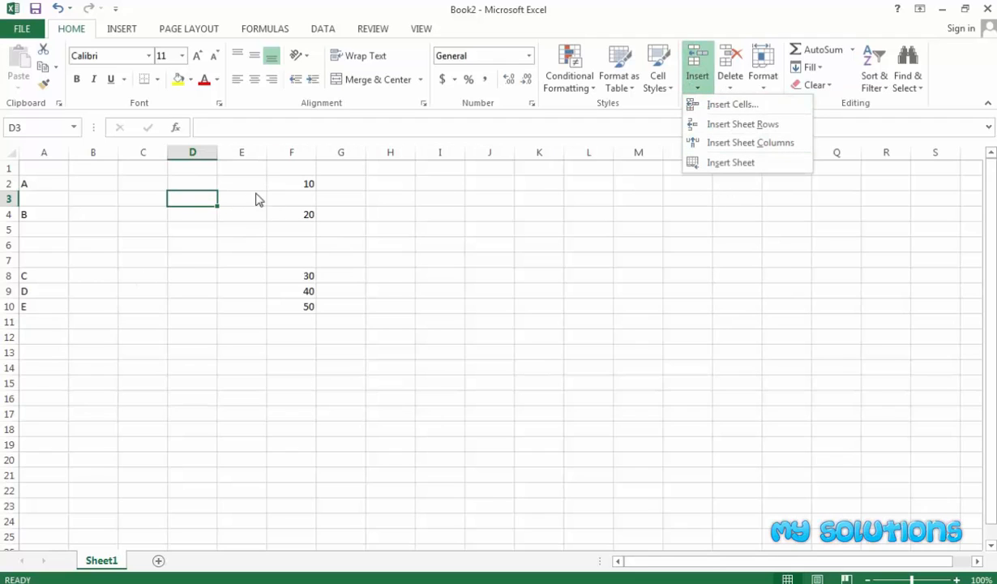
click(736, 165)
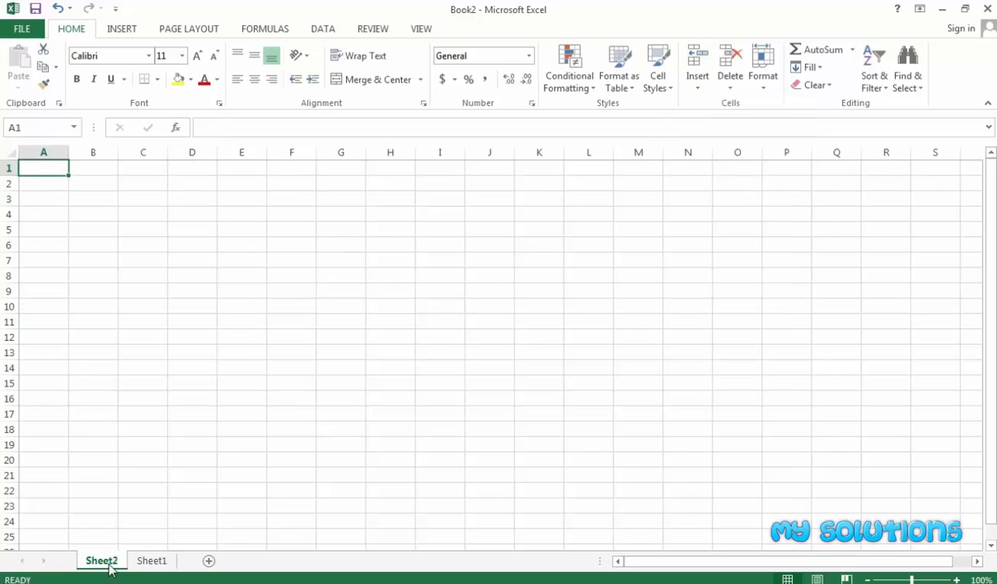
click(134, 561)
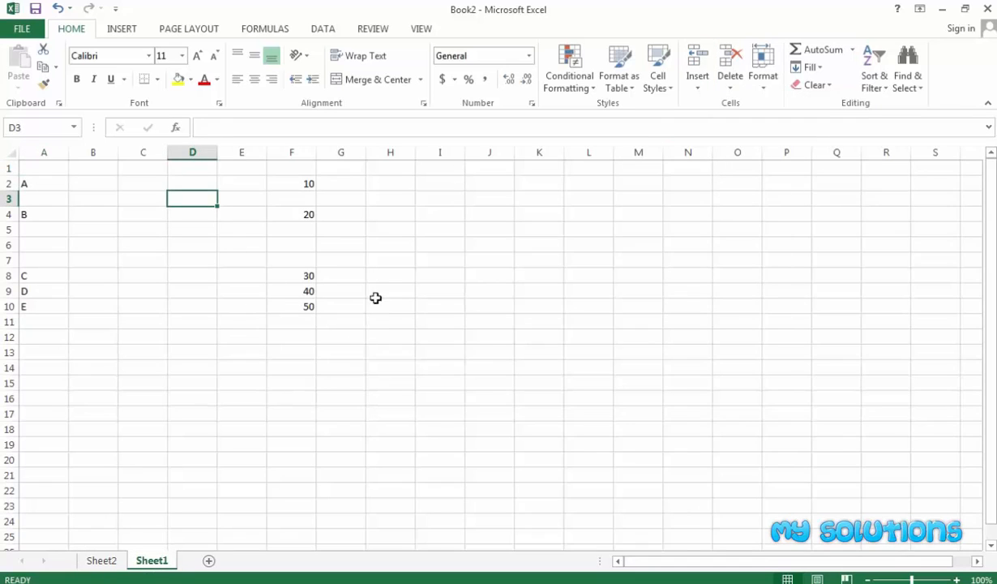
click(702, 88)
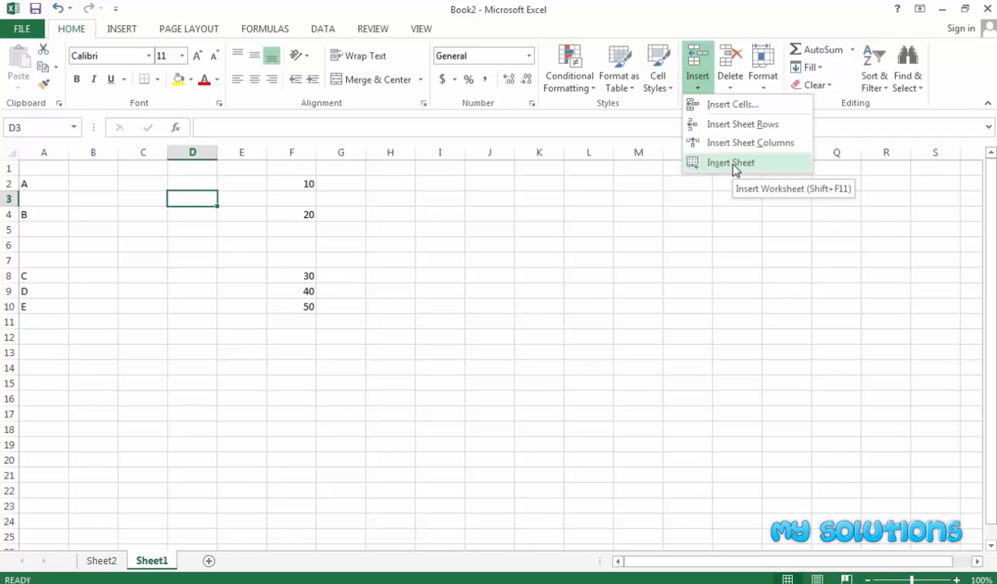
click(890, 224)
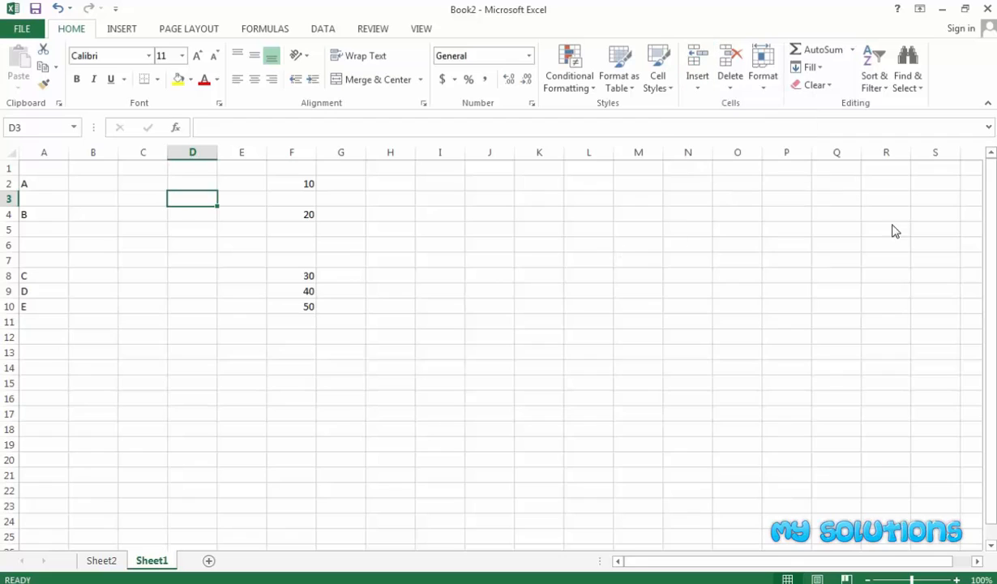
- Delete the whole of blank row 3, between the A and B entries
click(73, 226)
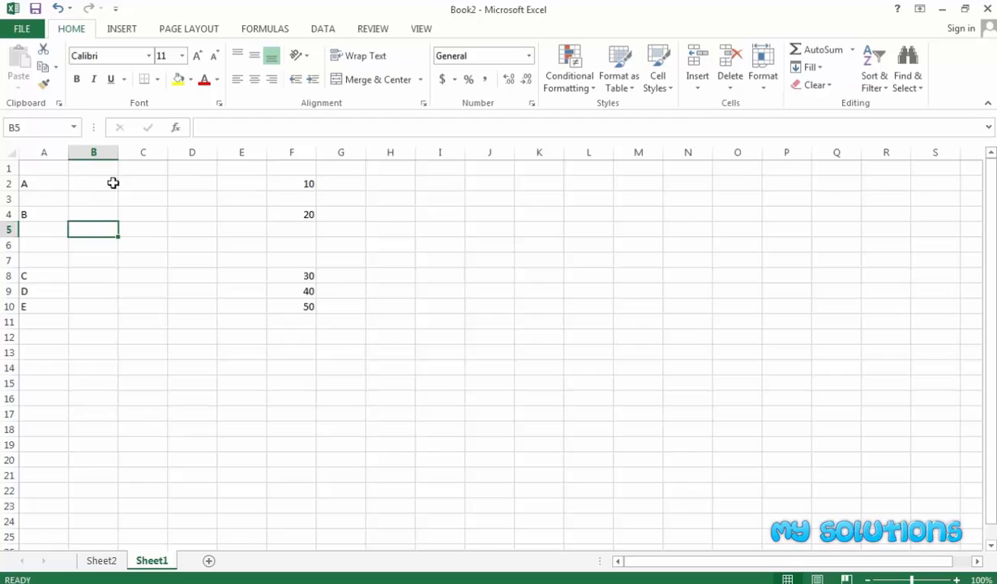
click(12, 199)
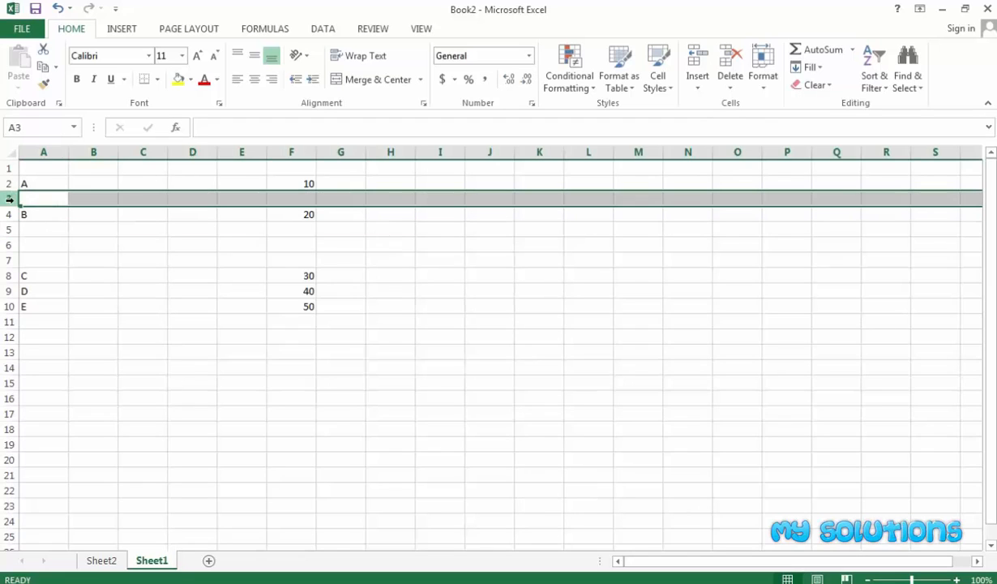
right_click(8, 200)
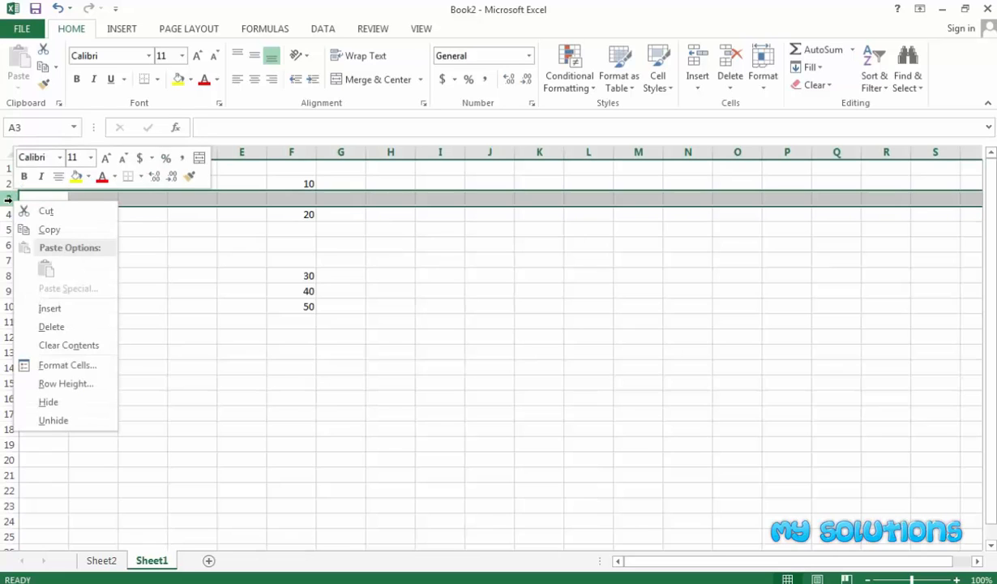
click(48, 327)
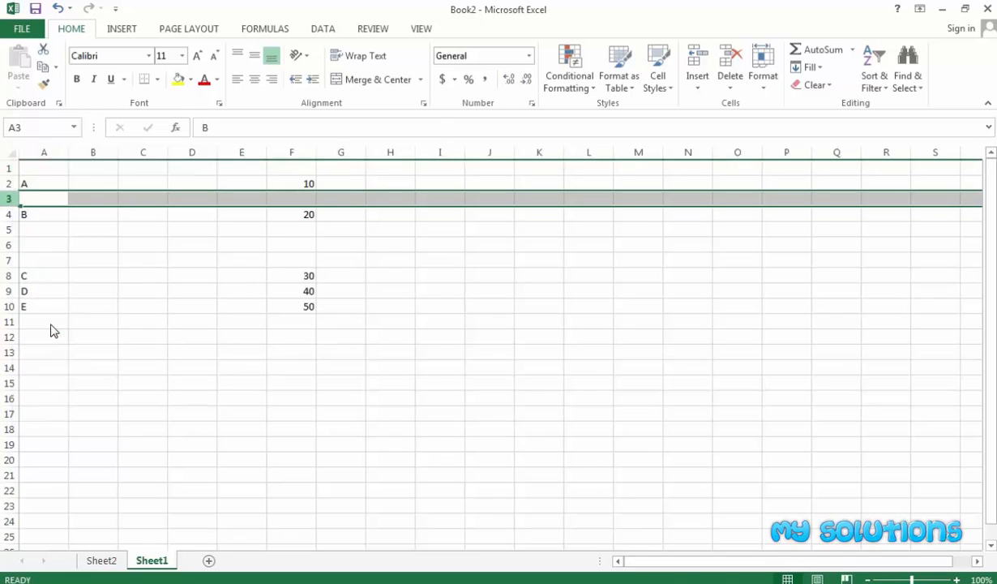
click(148, 241)
- Select blank rows 4 through 6 between the B and C entries and delete them together
click(9, 214)
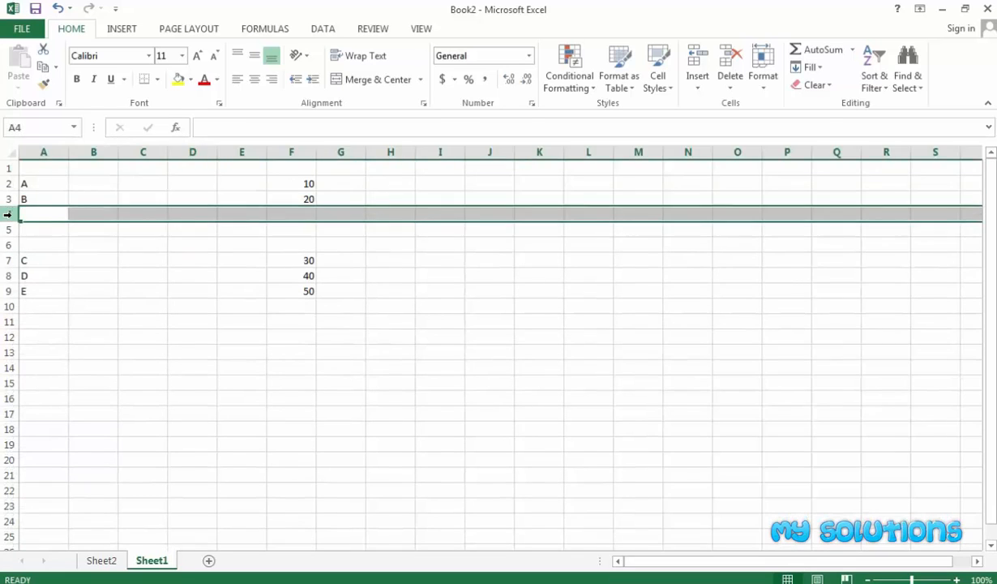
click(9, 244)
click(67, 290)
drag(9, 215, 9, 243)
click(40, 273)
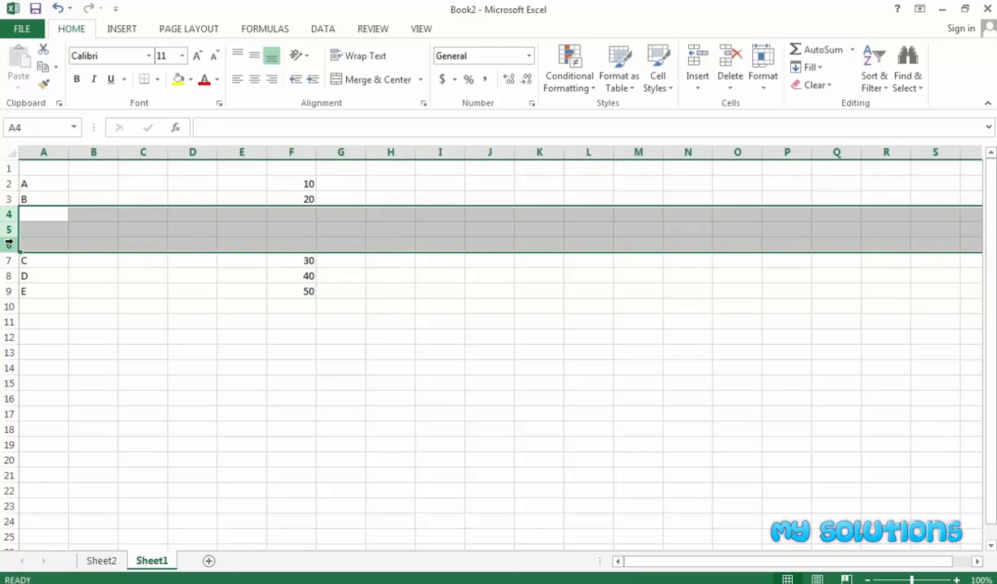
key(ctrl+minus)
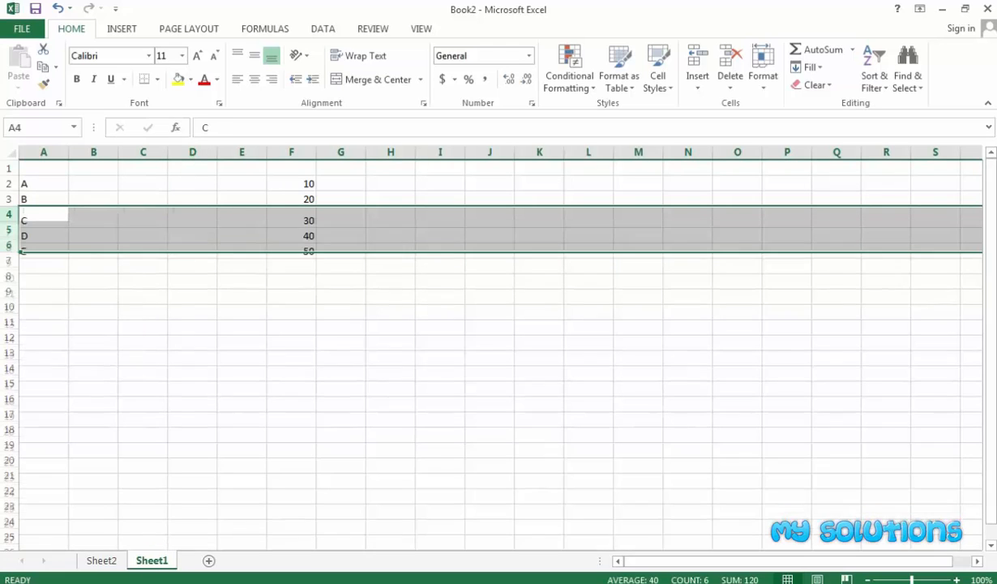
click(271, 367)
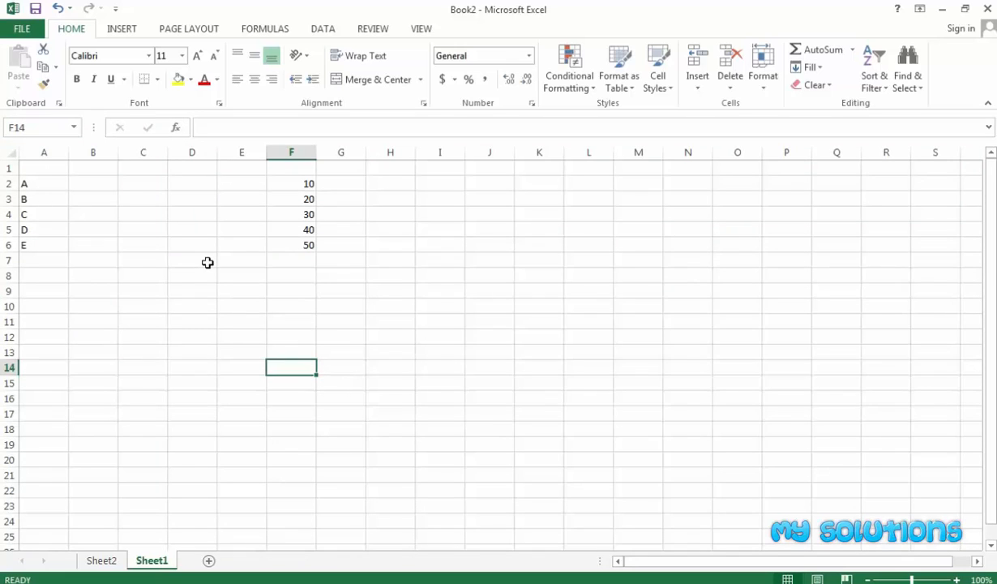
- Delete the whole of blank column B beside the letters
click(103, 152)
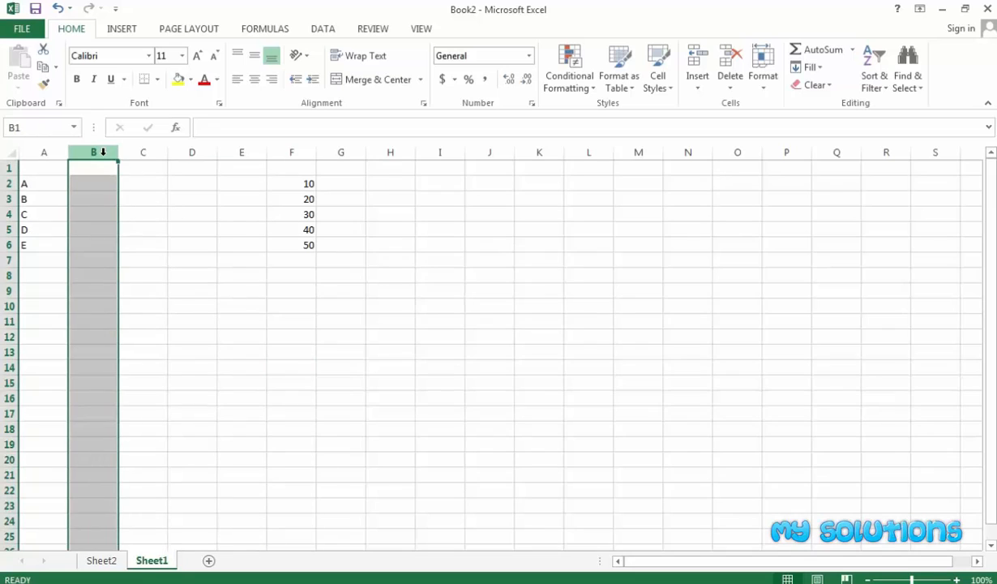
right_click(103, 153)
click(138, 282)
click(134, 193)
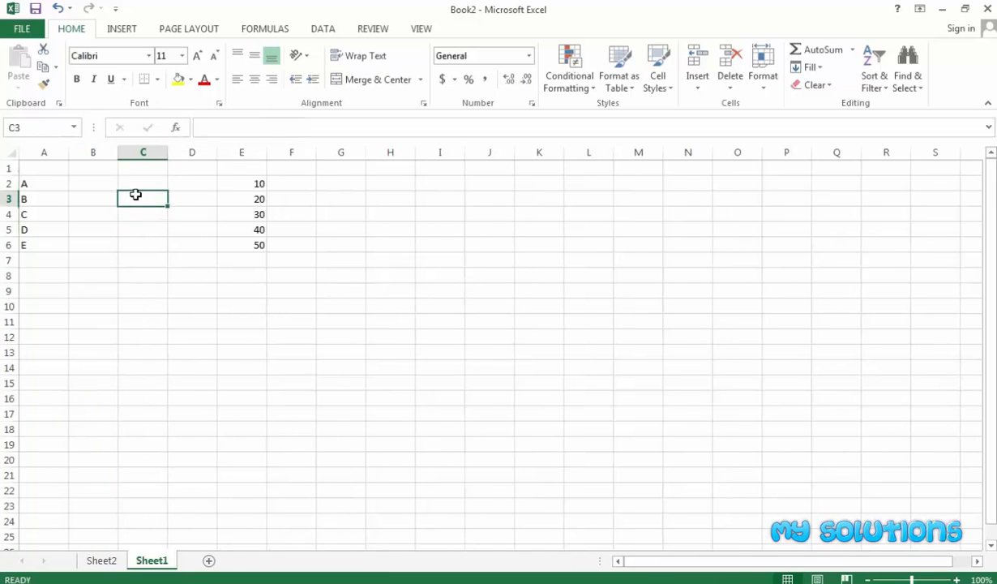
- Select blank columns B through D and delete them together so the numbers sit beside the letters
click(95, 152)
drag(95, 152, 211, 152)
key(ctrl+minus)
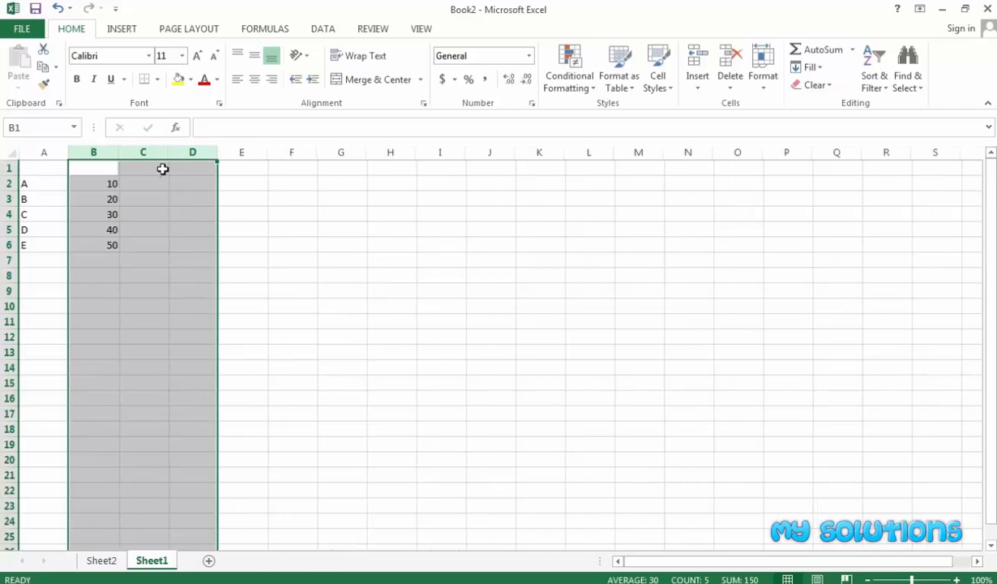
click(127, 245)
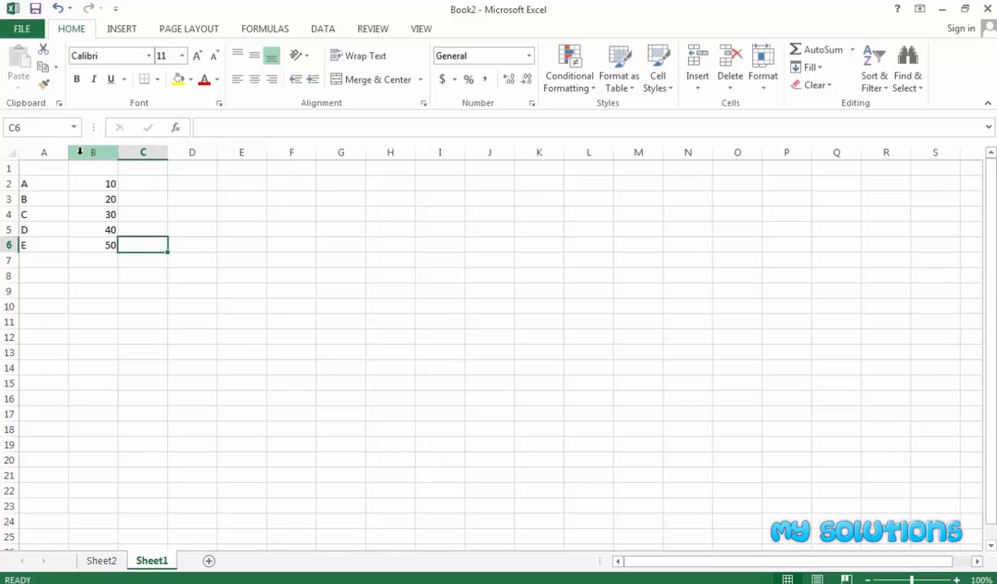
- Delete the whole of blank row 1 above the data table
click(4, 167)
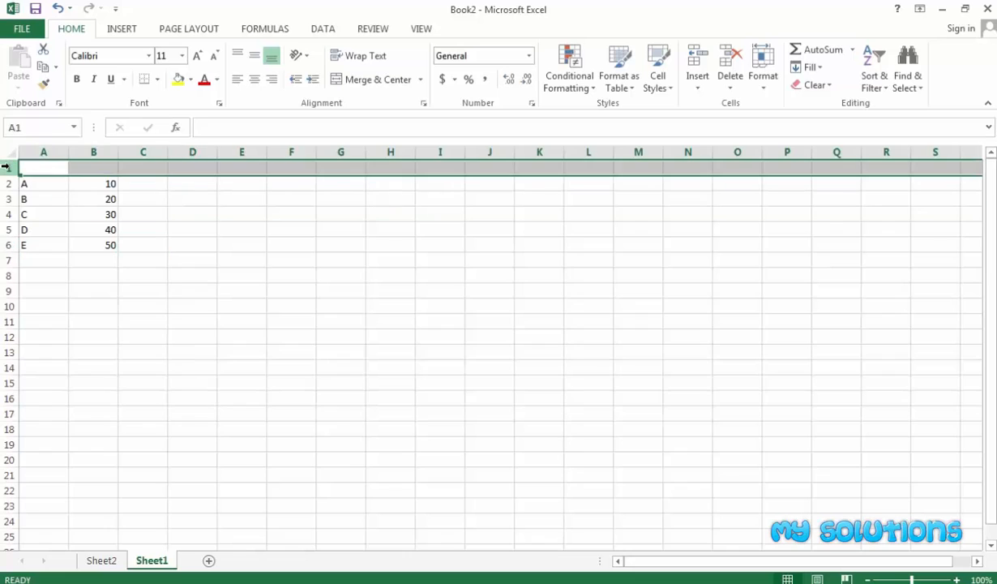
right_click(5, 167)
key(Escape)
right_click(9, 168)
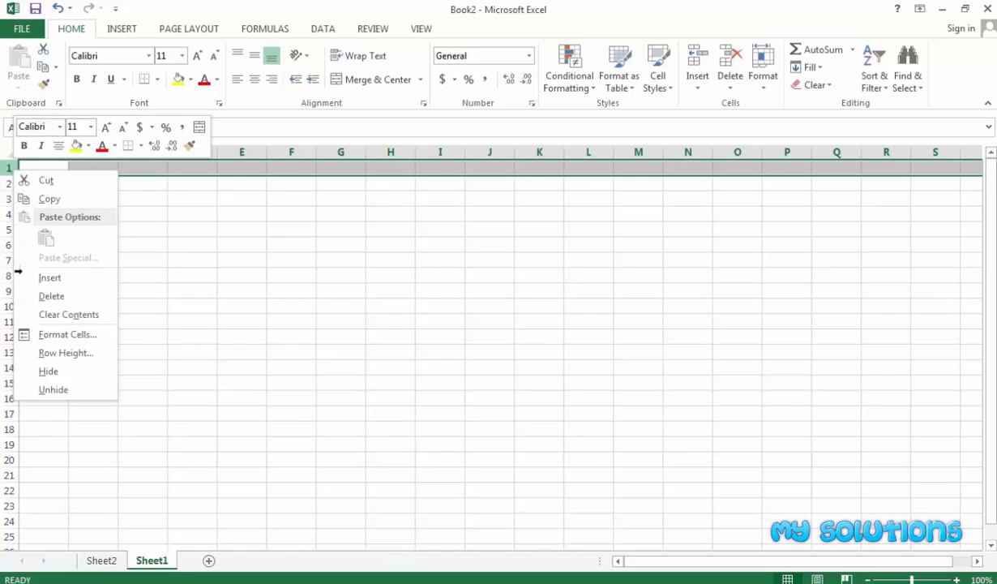
click(45, 293)
click(186, 310)
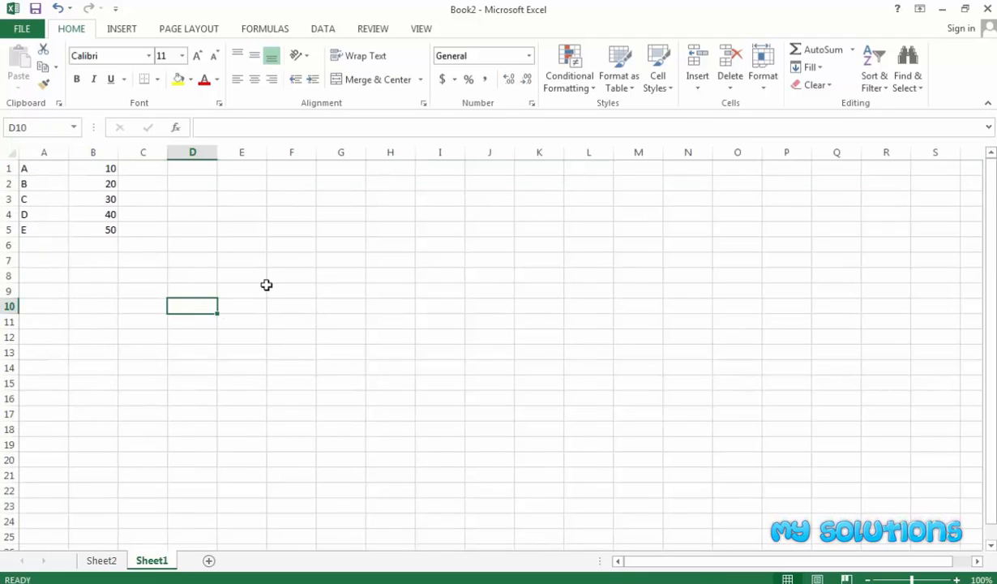
- Select only cell A2, containing B, and remove its row with the Delete Sheet Rows command
click(729, 88)
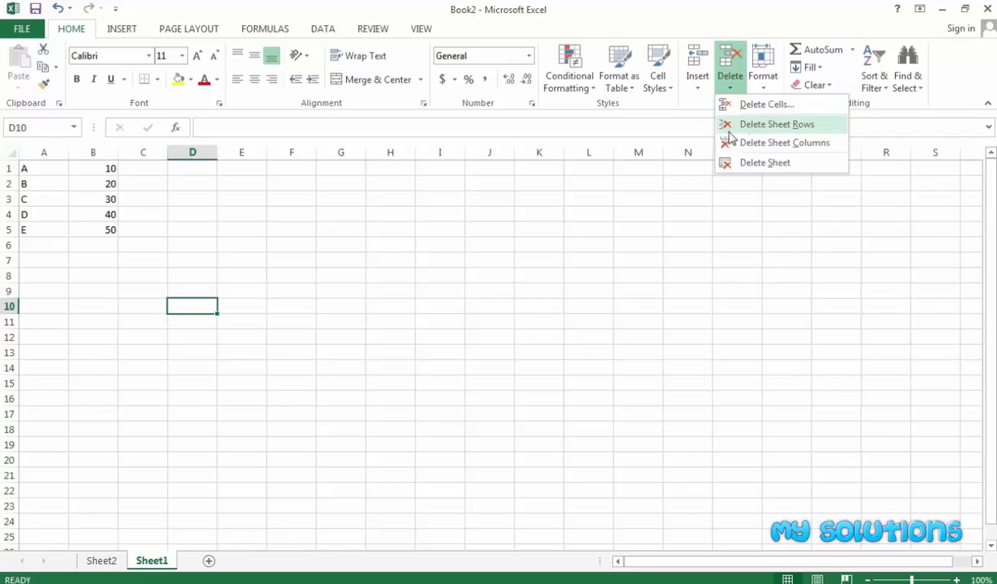
click(754, 128)
click(50, 182)
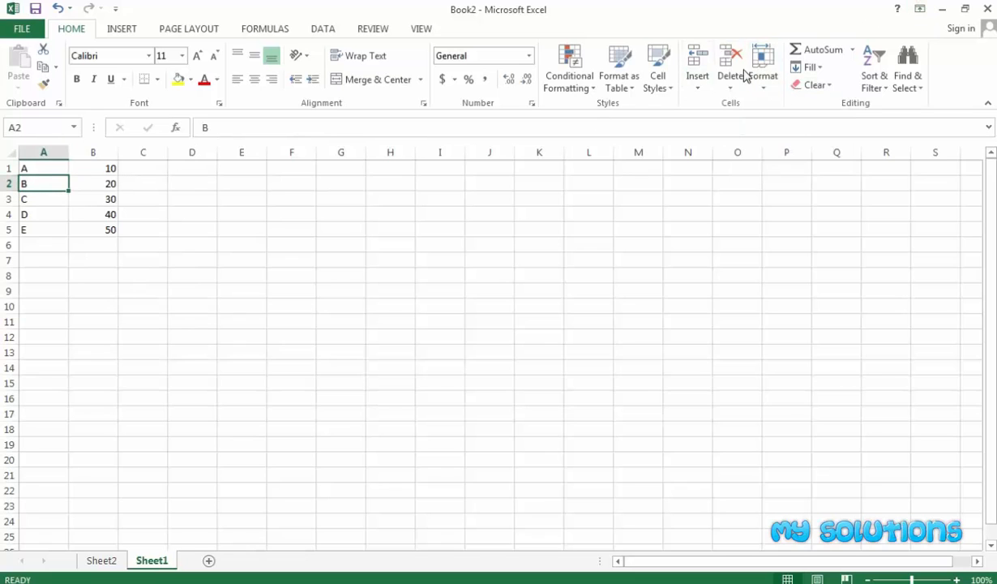
click(725, 93)
click(742, 123)
- Select the whole of row 2, containing C and 30, and remove it with Delete Sheet Rows
click(8, 184)
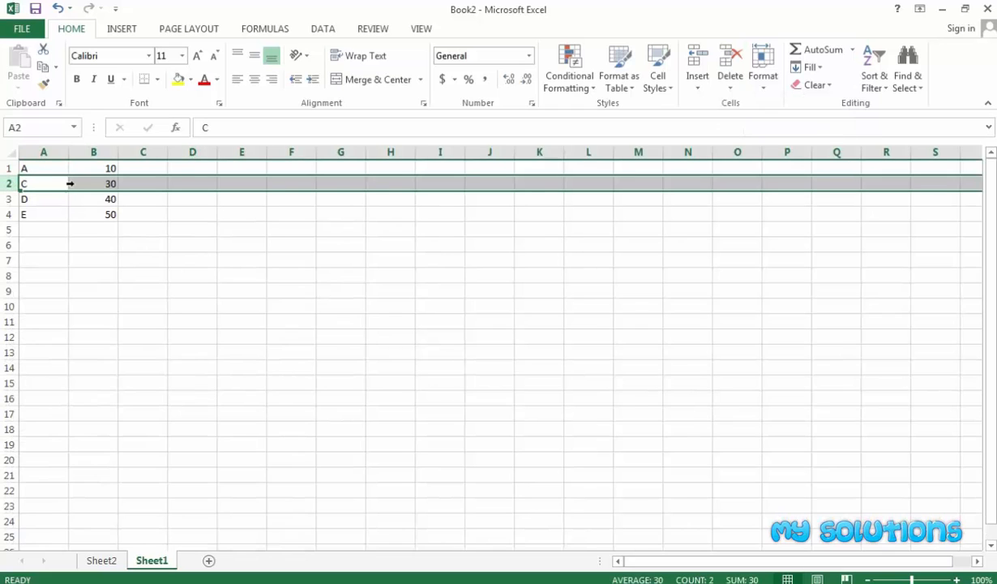
click(732, 89)
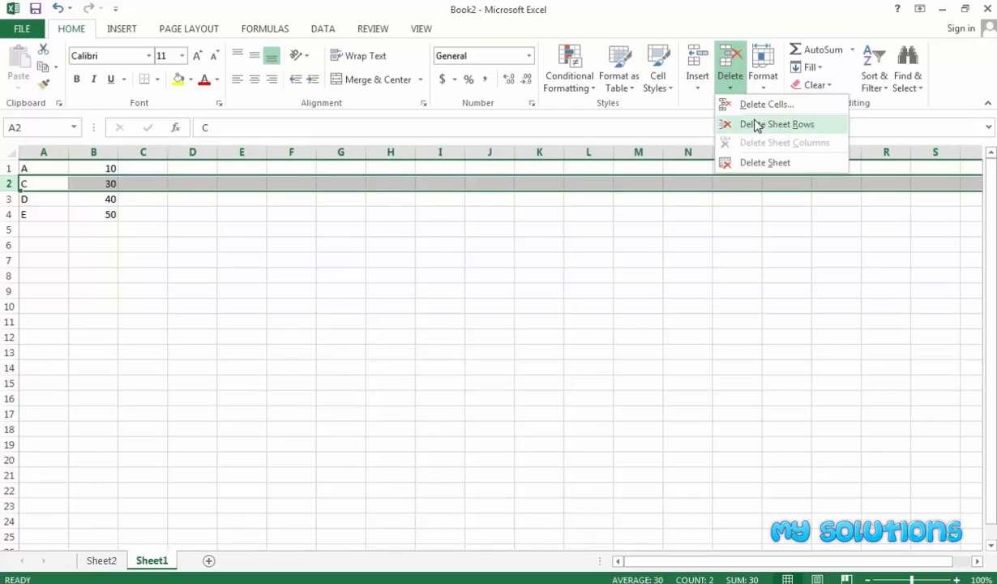
click(756, 125)
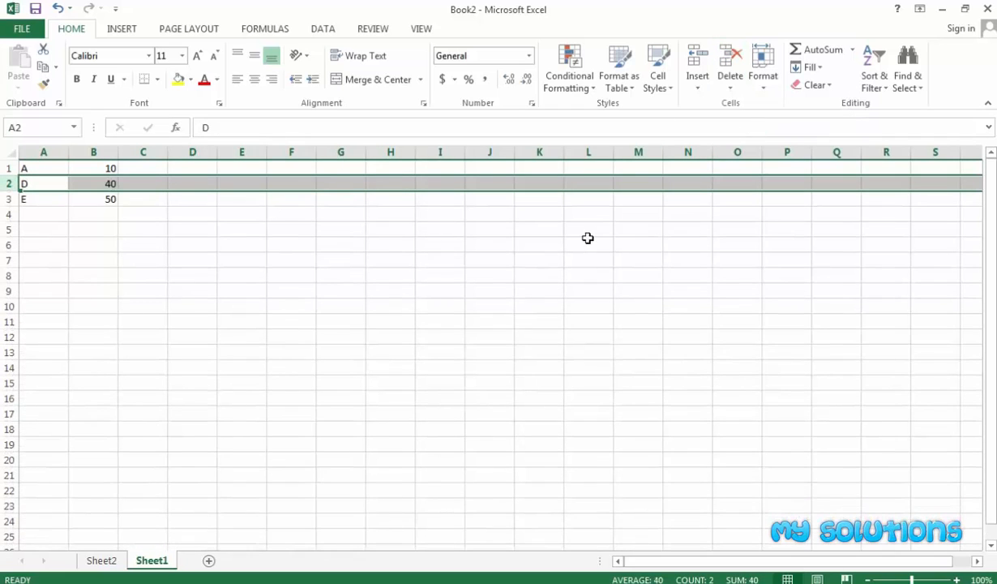
click(724, 89)
click(375, 315)
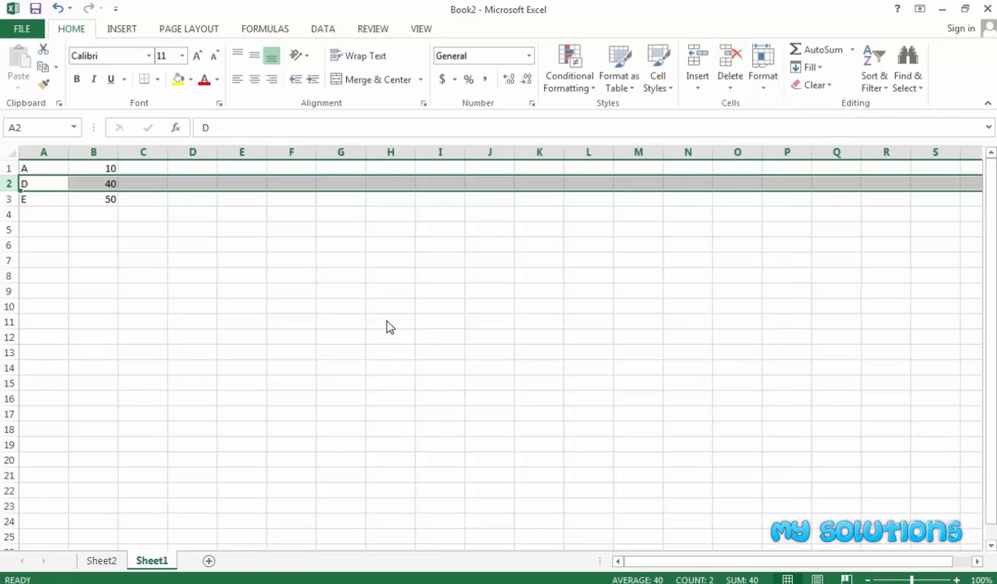
- Select the whole of column B with the numbers and remove it with Delete Sheet Columns
click(103, 155)
click(730, 89)
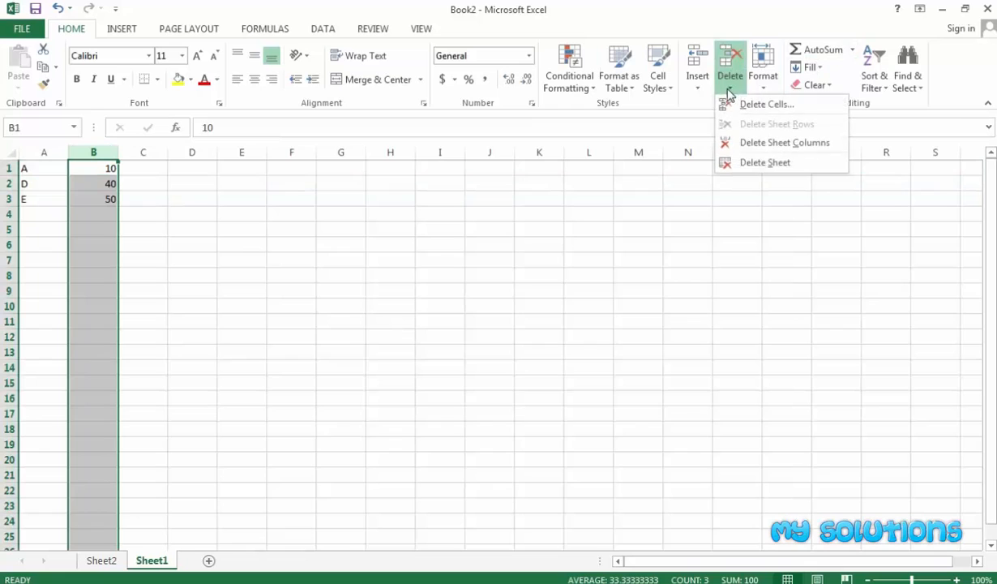
click(746, 143)
drag(329, 329, 353, 306)
click(576, 261)
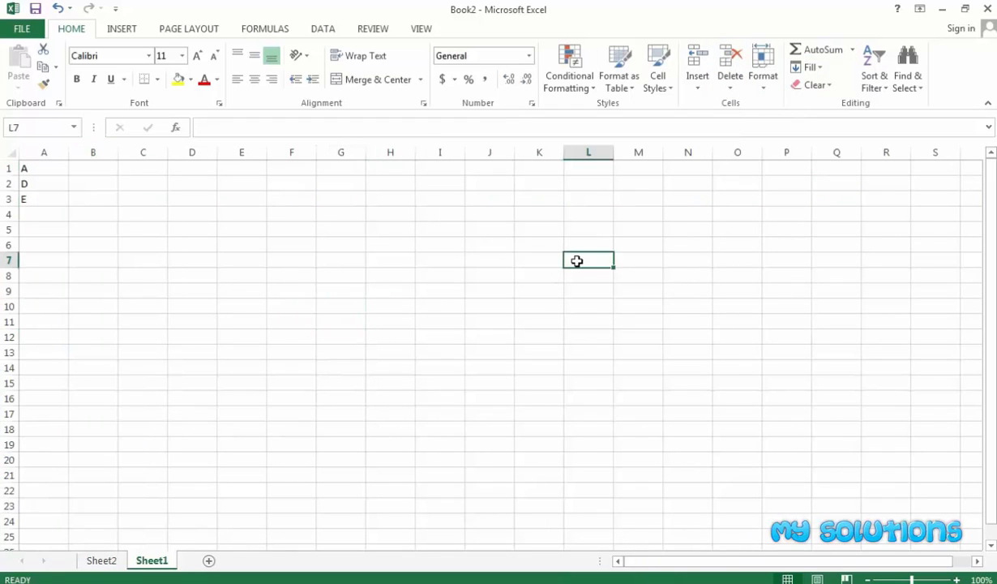